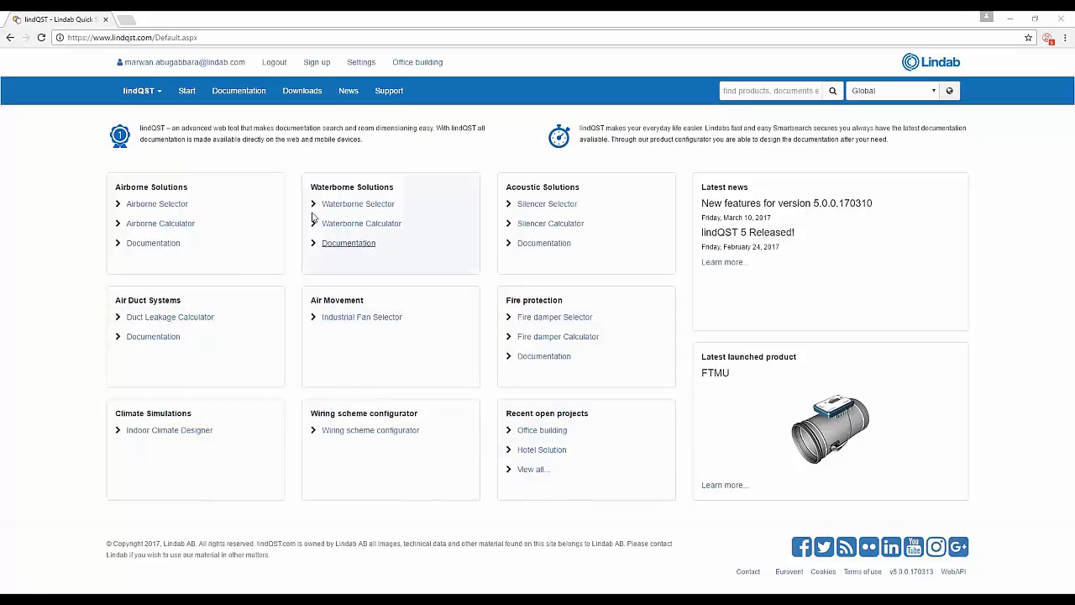
Open the product documentation page and browse the area, category and product dropdowns, leaving All
left_click(249, 101)
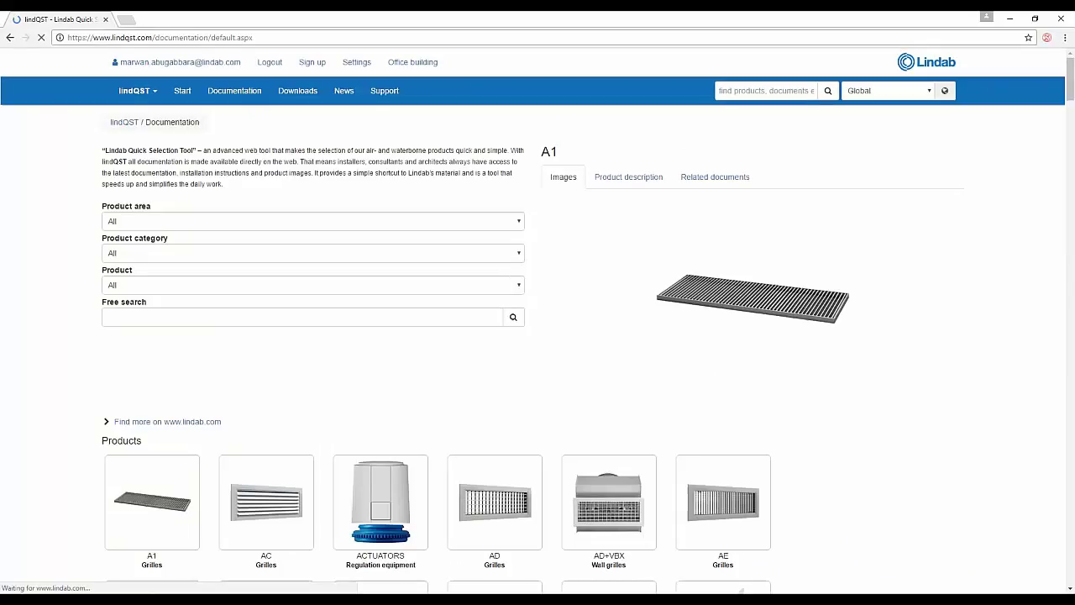
left_click(273, 225)
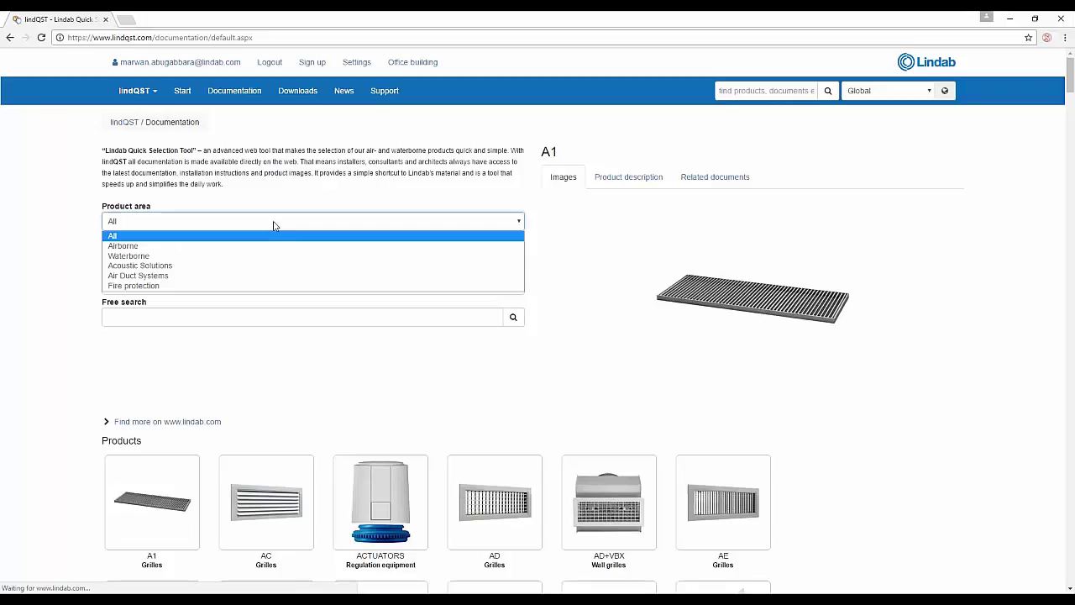
left_click(273, 225)
left_click(270, 254)
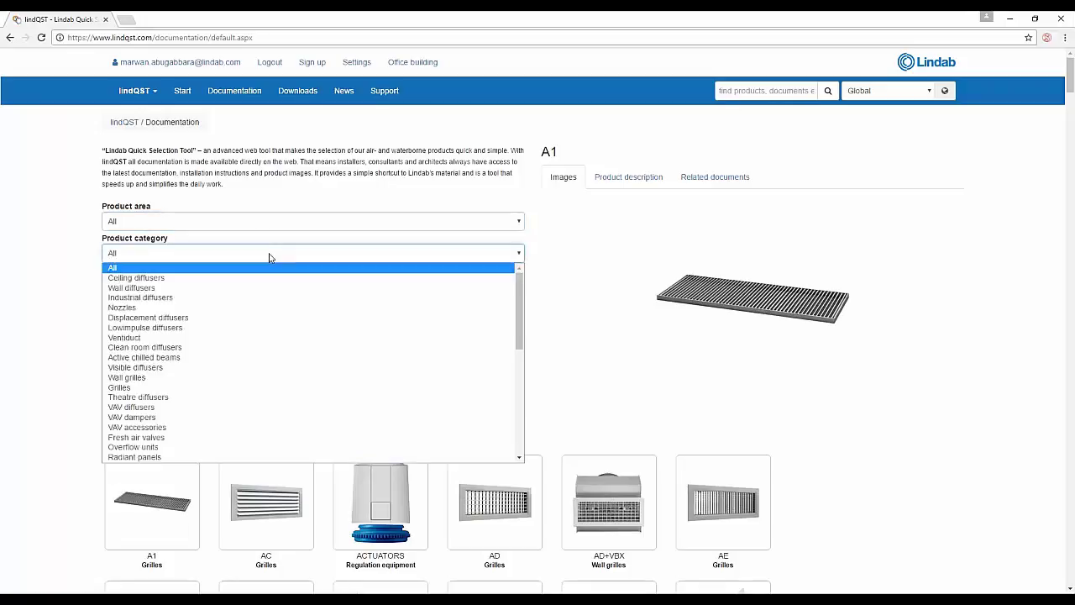
left_click(269, 254)
left_click(259, 287)
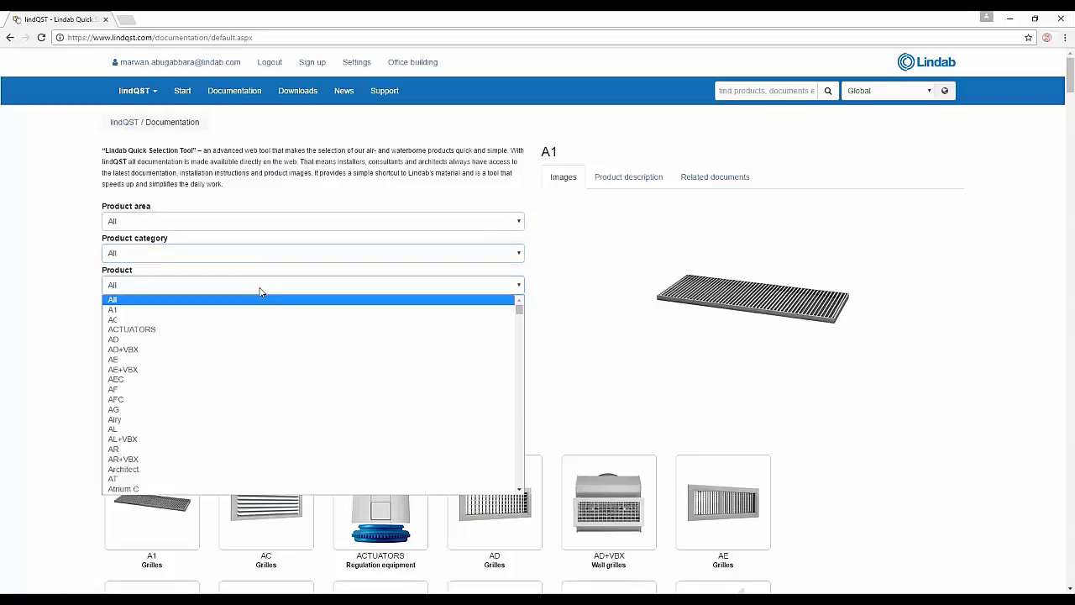
left_click(259, 291)
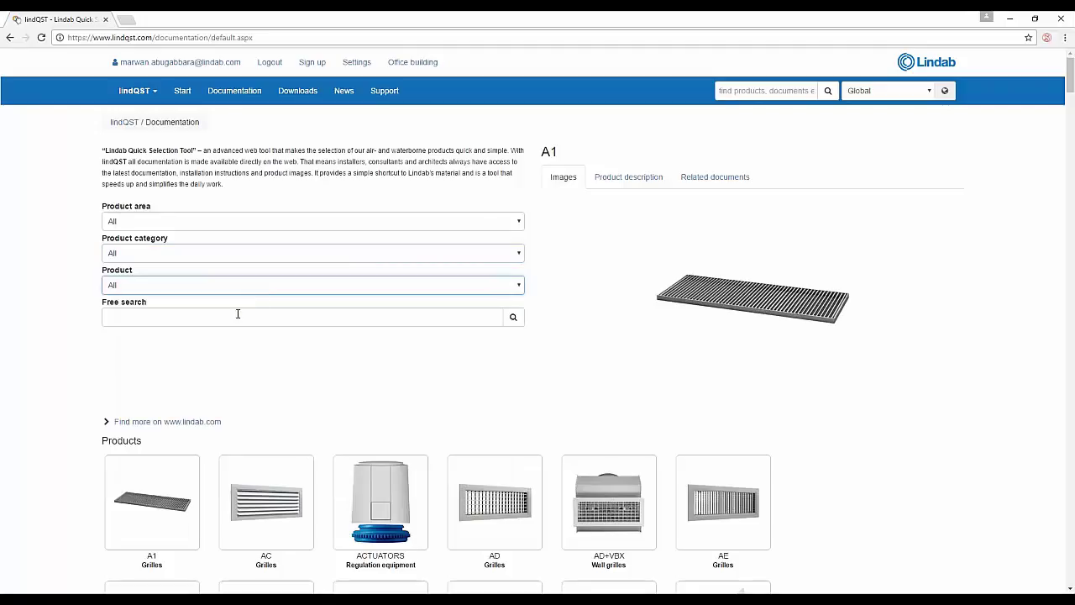
Scroll the product grid to Airy's related documents and show the lindQST tools list
scroll(227, 344, "down", 2)
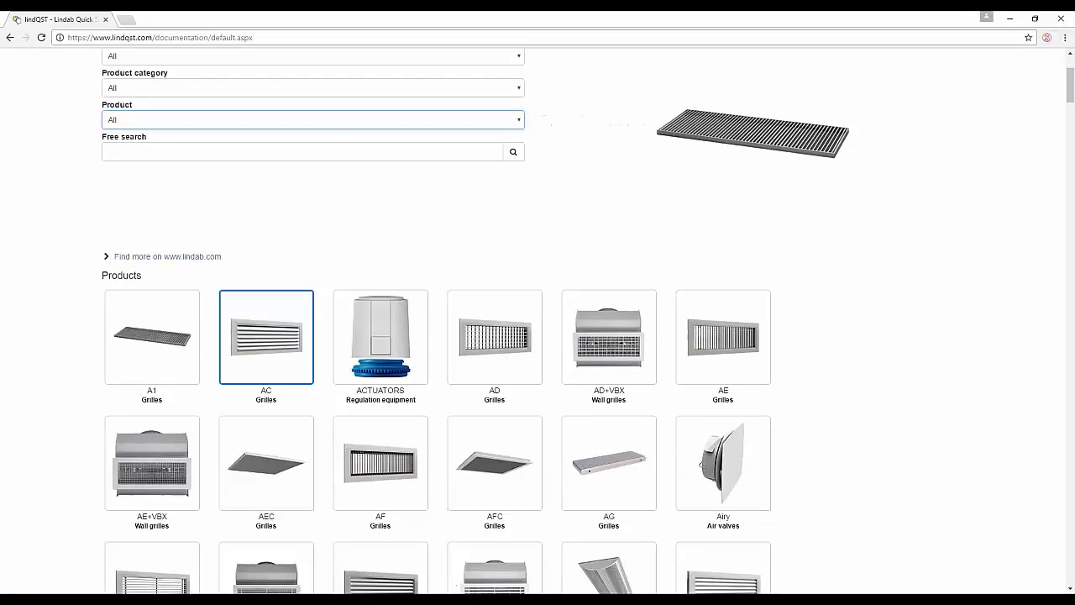
scroll(227, 353, "down", 1)
scroll(252, 336, "down", 1)
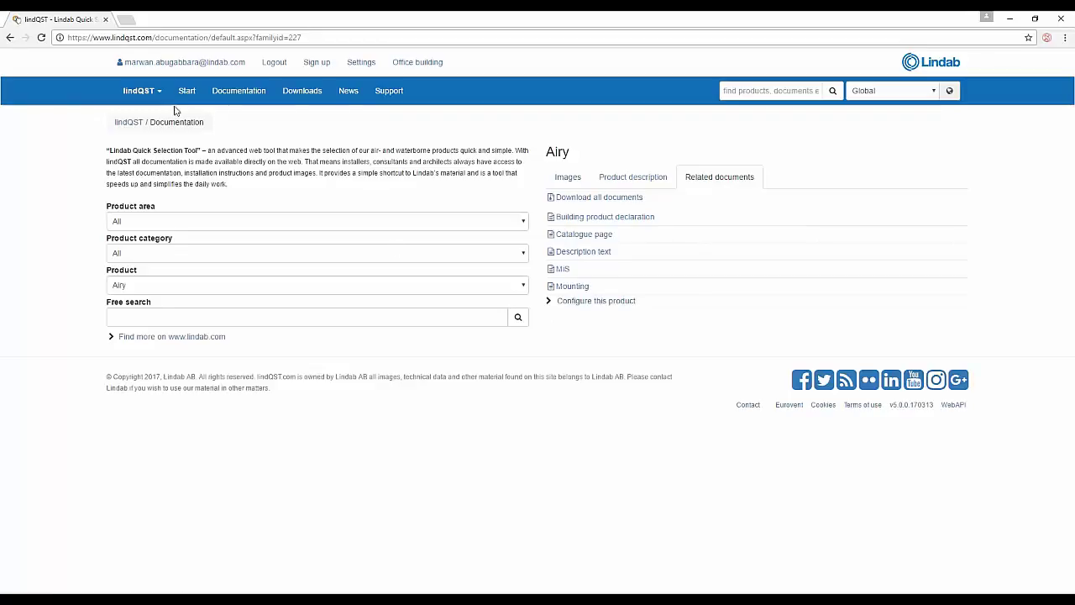
left_click(147, 90)
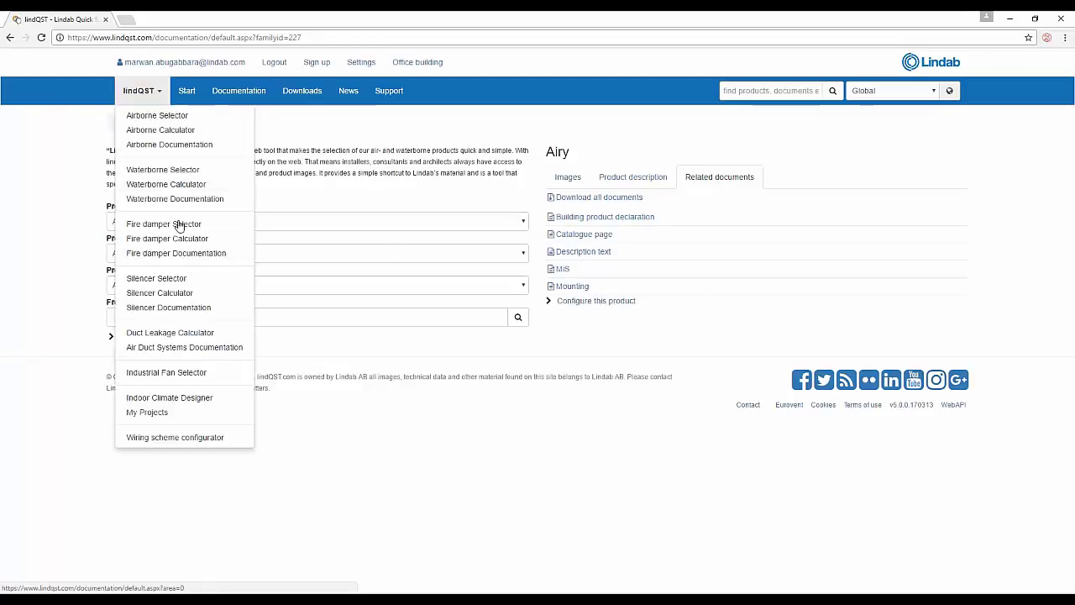
Launch the Indoor Climate Designer and load the Office building project from My Projects
left_click(171, 398)
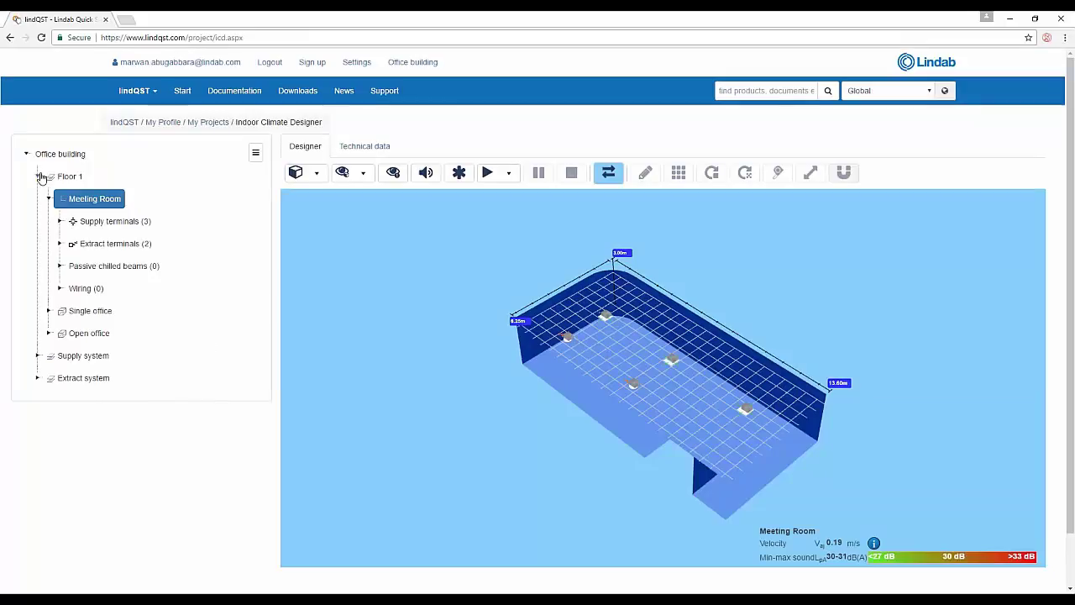
left_click(38, 176)
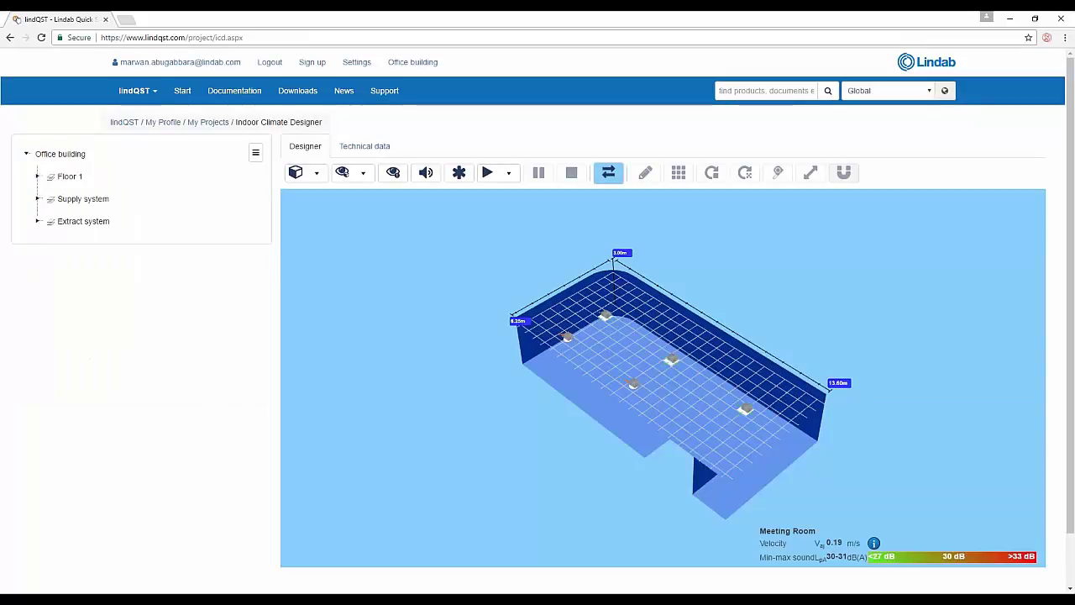
left_click(255, 152)
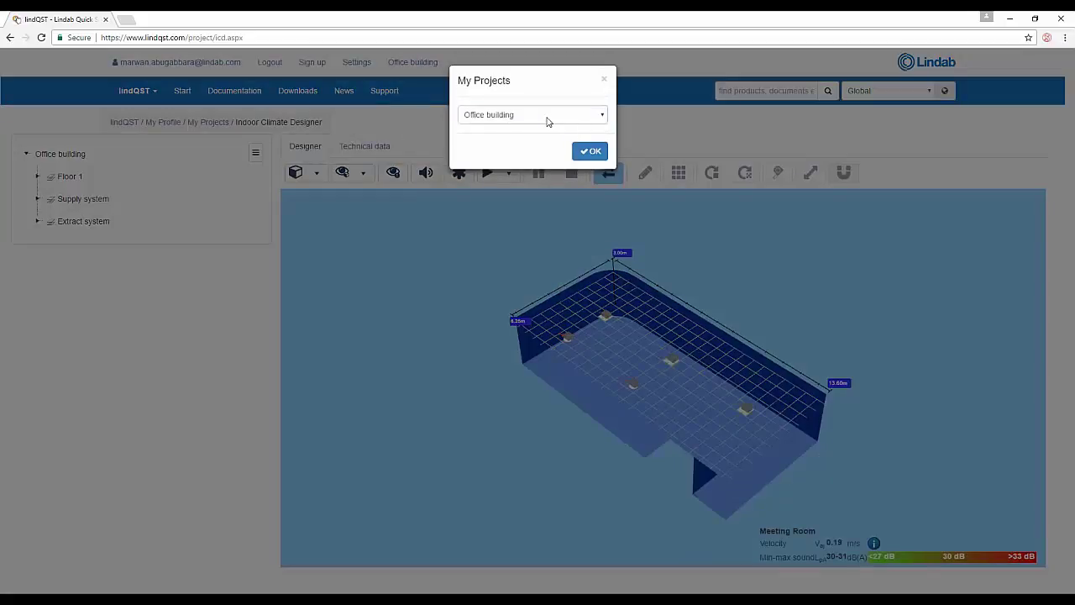
left_click(546, 121)
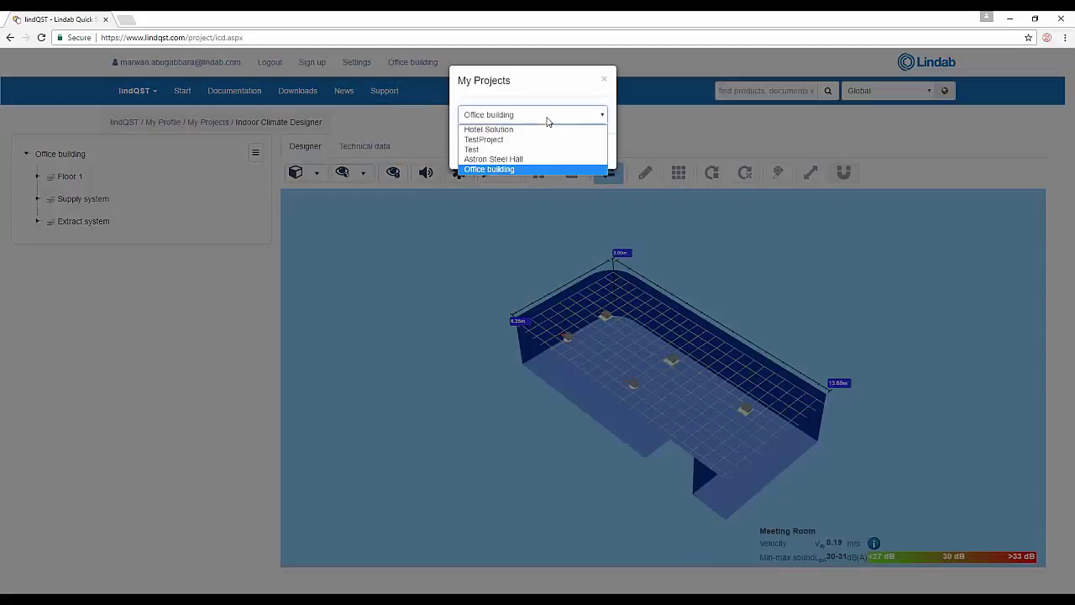
left_click(527, 169)
left_click(596, 153)
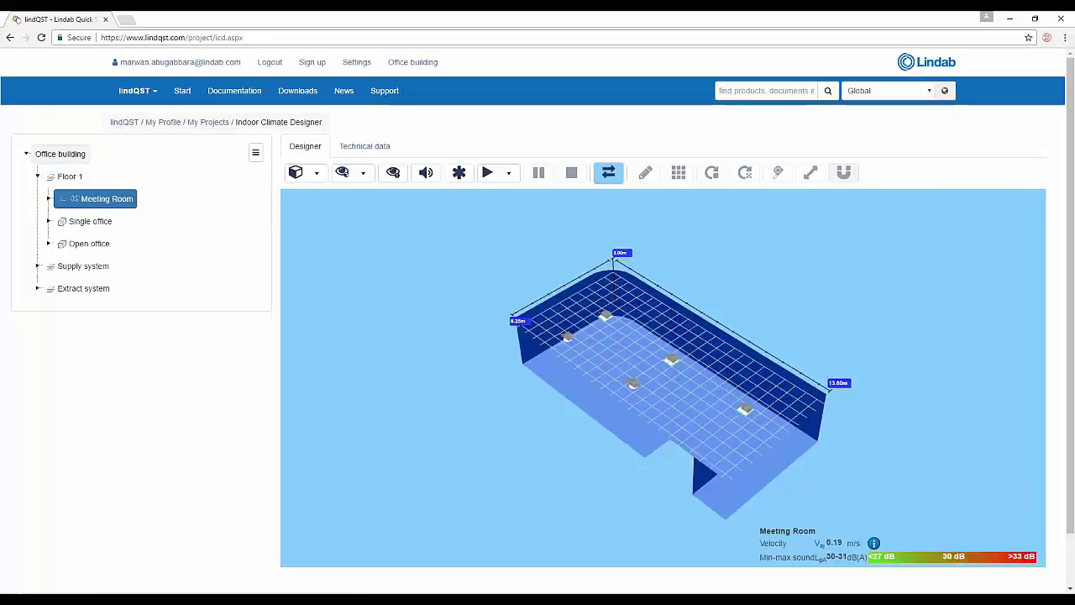
Load the Meeting Room and orbit and zoom to its five terminals in 3D
left_click(49, 198)
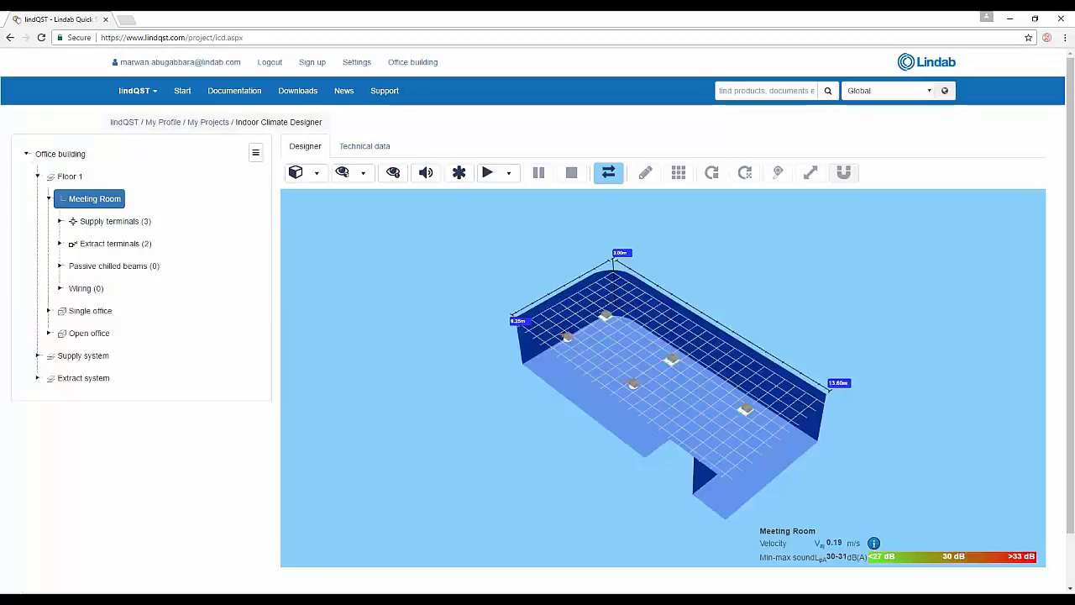
left_click(49, 199)
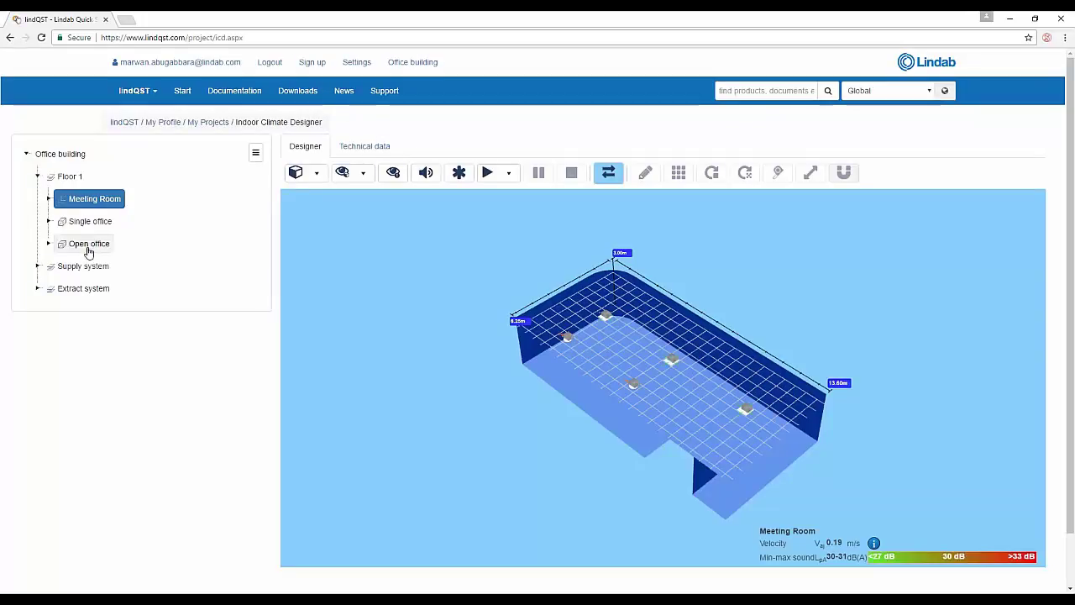
double_click(93, 200)
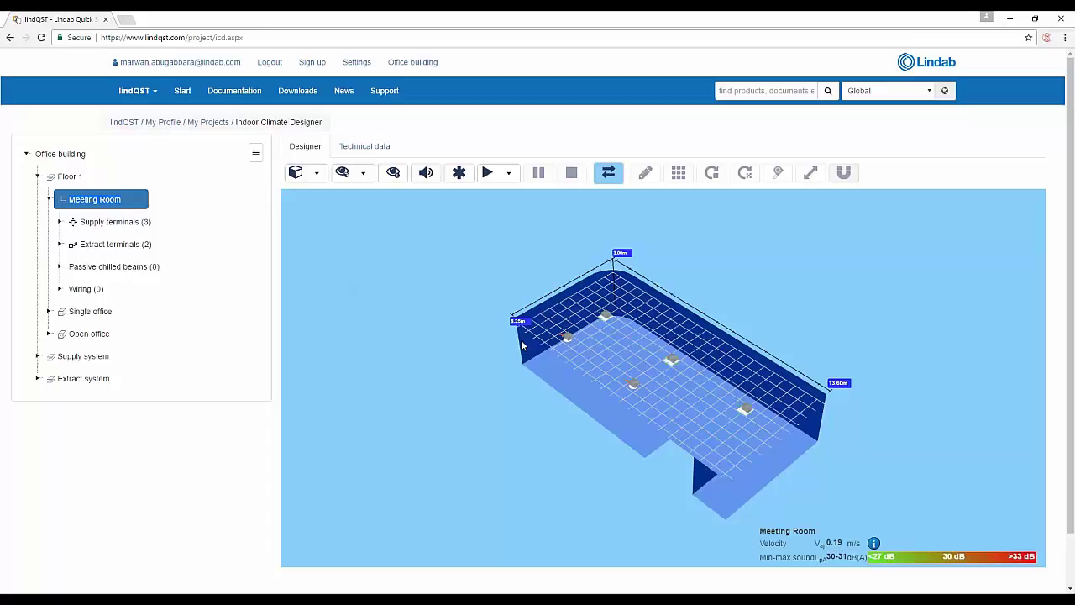
mouse_move(525, 359)
left_mouse_down()
mouse_move(569, 407)
mouse_move(613, 405)
mouse_move(626, 393)
mouse_move(763, 392)
left_mouse_up()
scroll(762, 391, "up", 3)
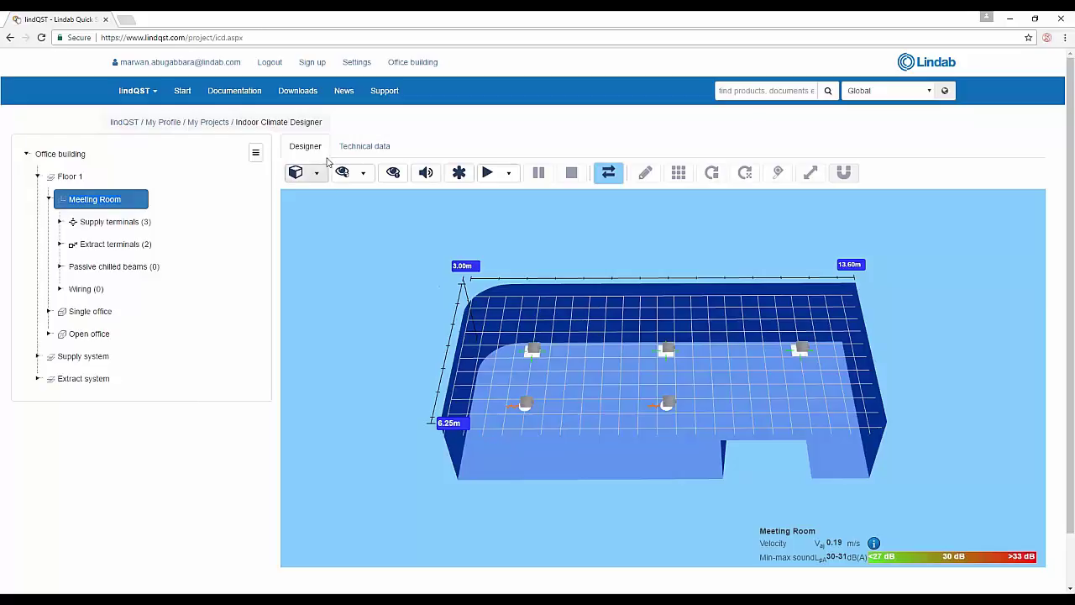
left_click(357, 148)
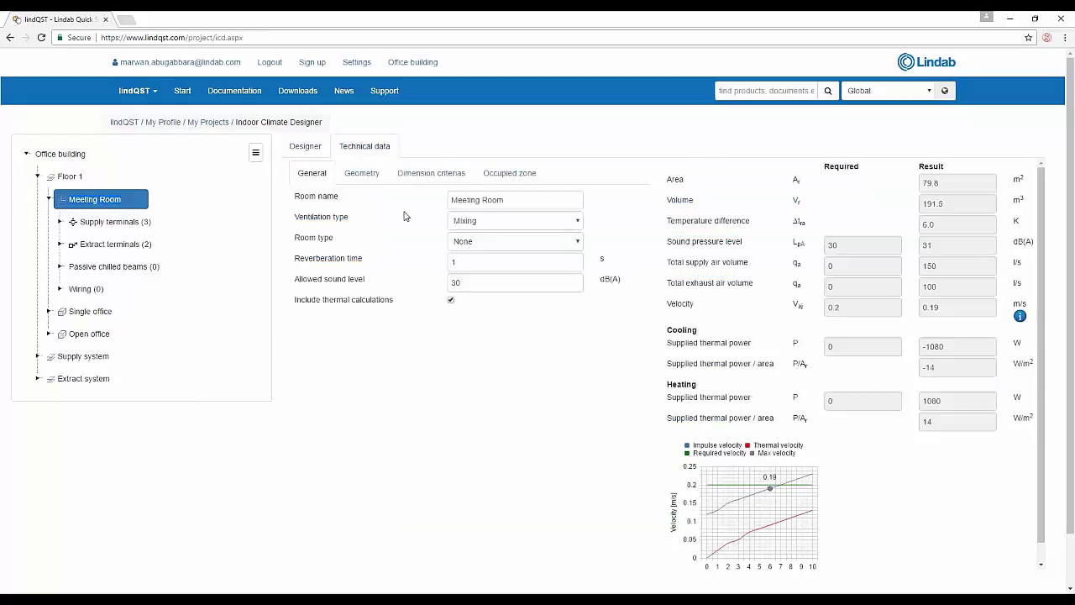
left_click(362, 173)
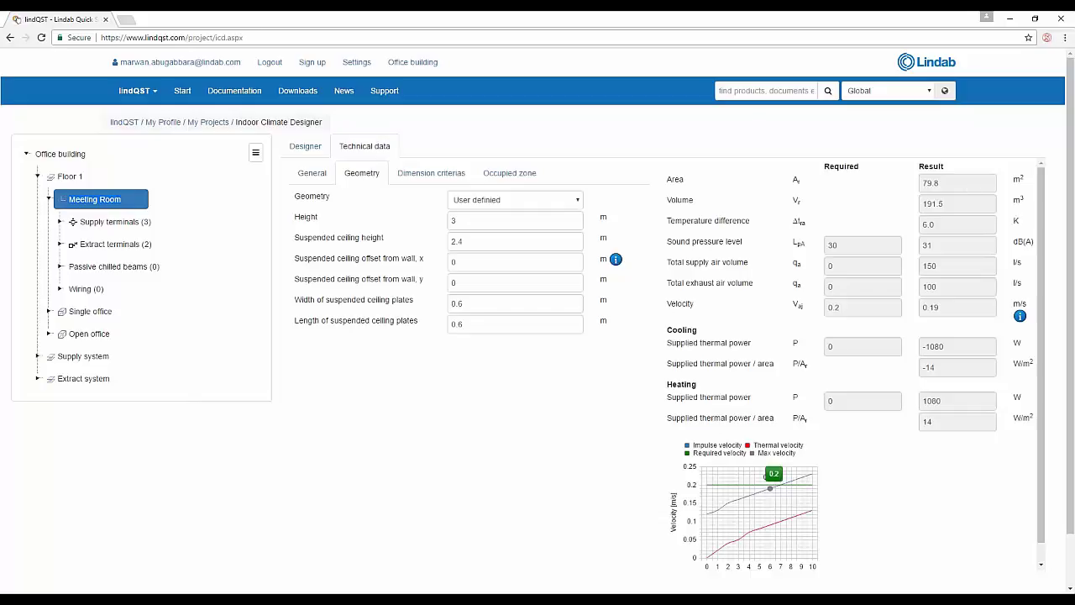
left_click(426, 178)
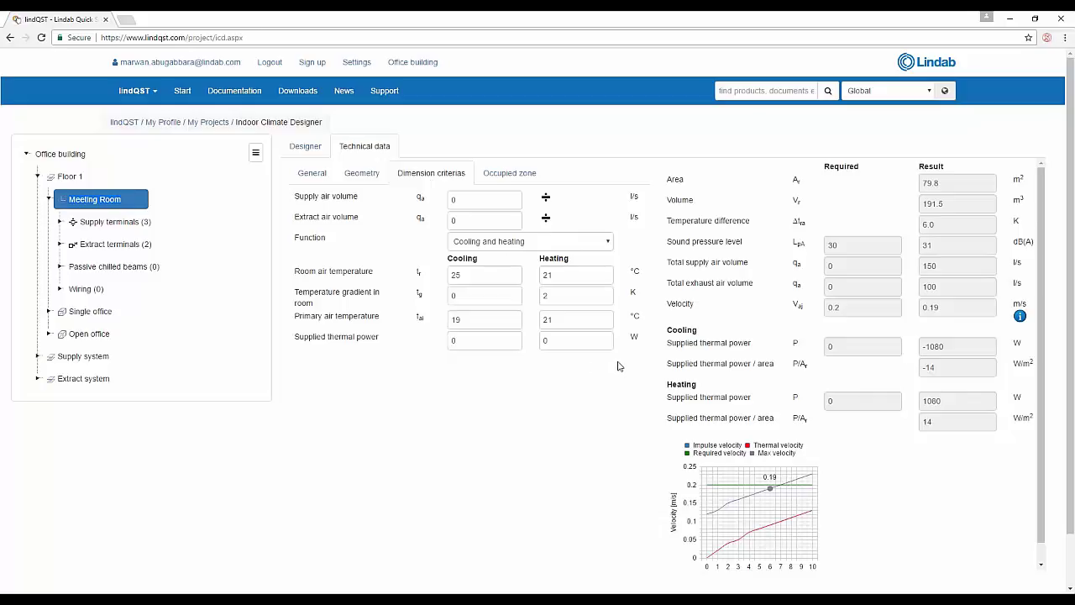
left_click(531, 179)
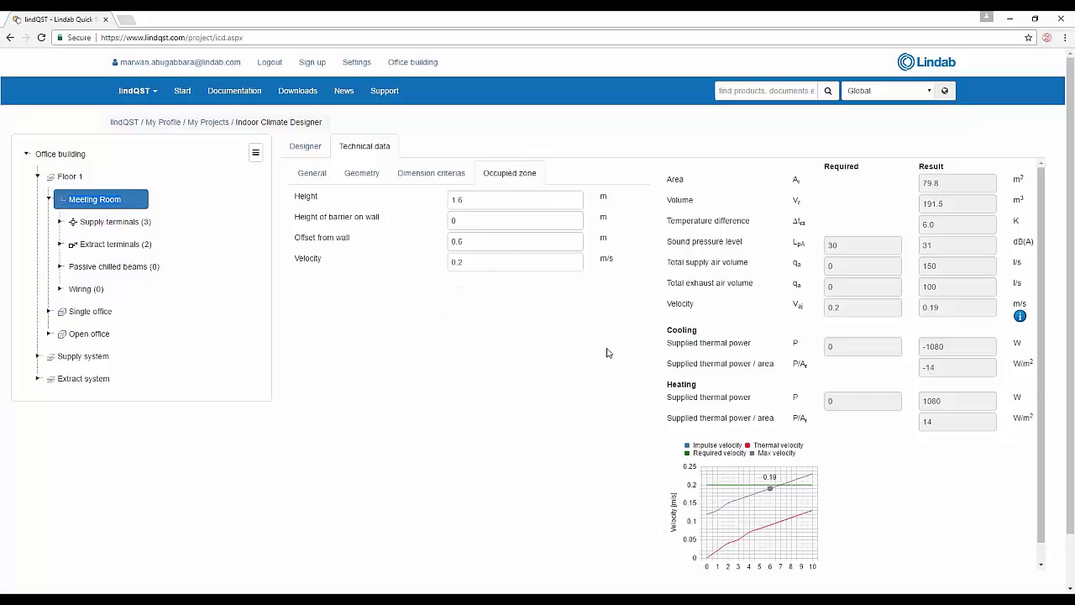
left_click(305, 146)
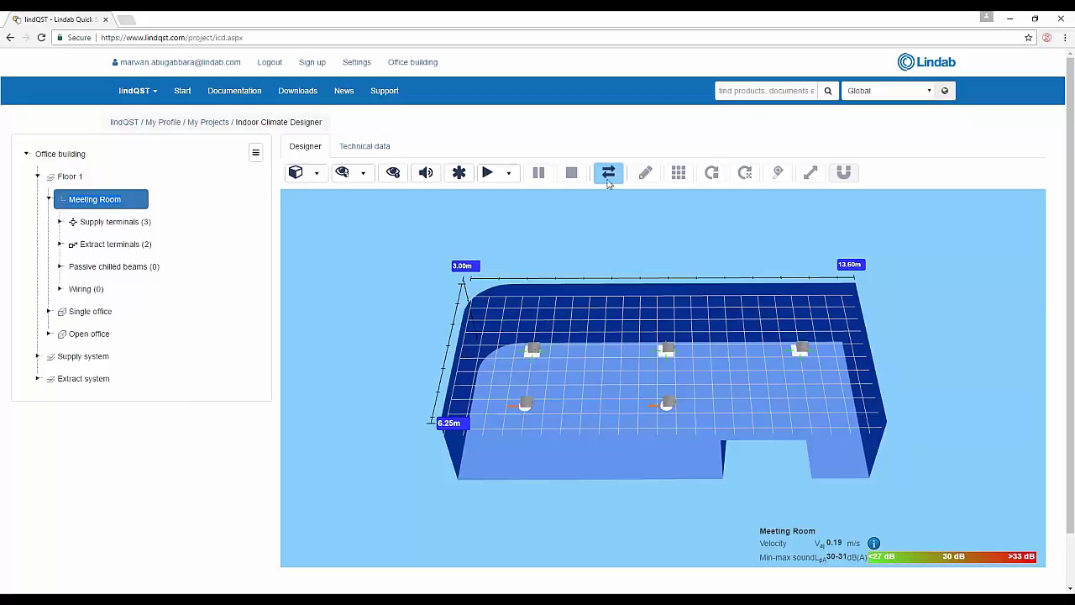
Select the middle and right supply terminals in the flat view, then return to 3D
left_click(608, 173)
left_click(667, 370)
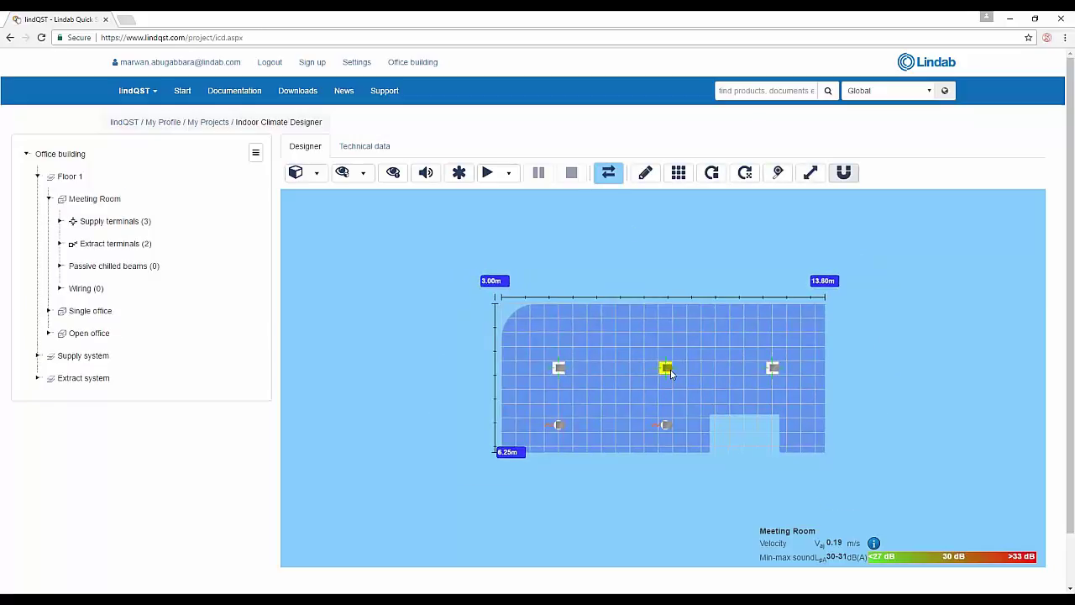
left_click(773, 367)
left_click(610, 173)
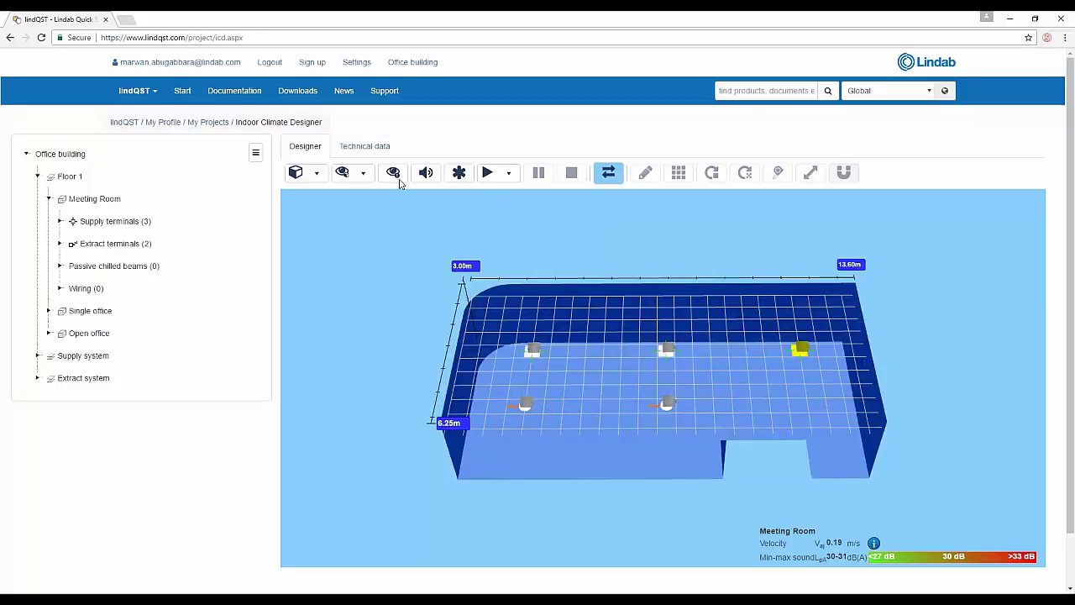
Set the room to rotate automatically and start a particle airflow simulation
left_click(307, 174)
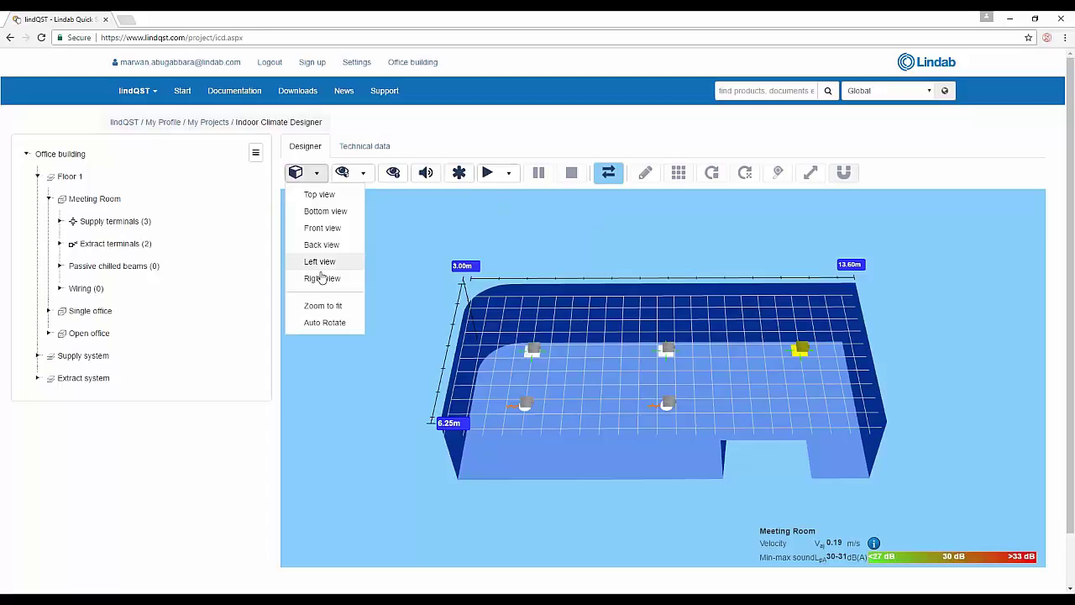
left_click(319, 324)
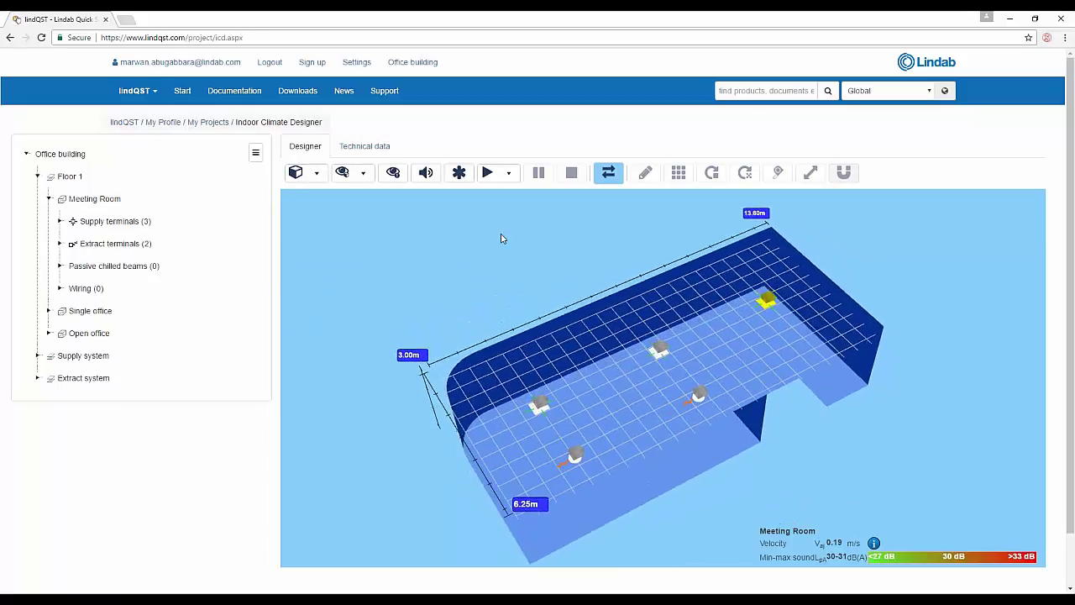
left_click(508, 173)
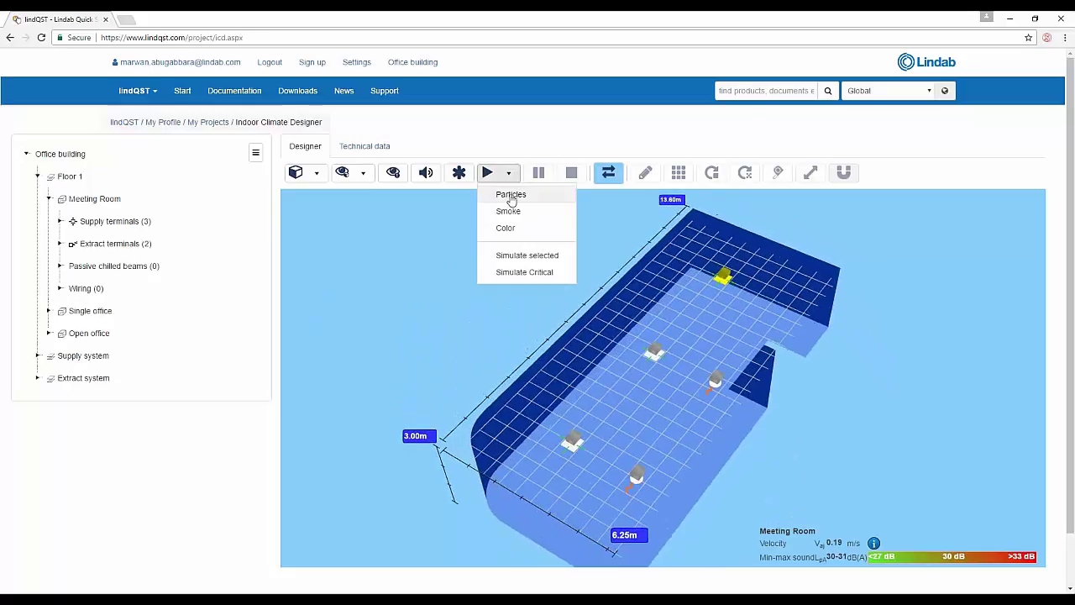
left_click(510, 196)
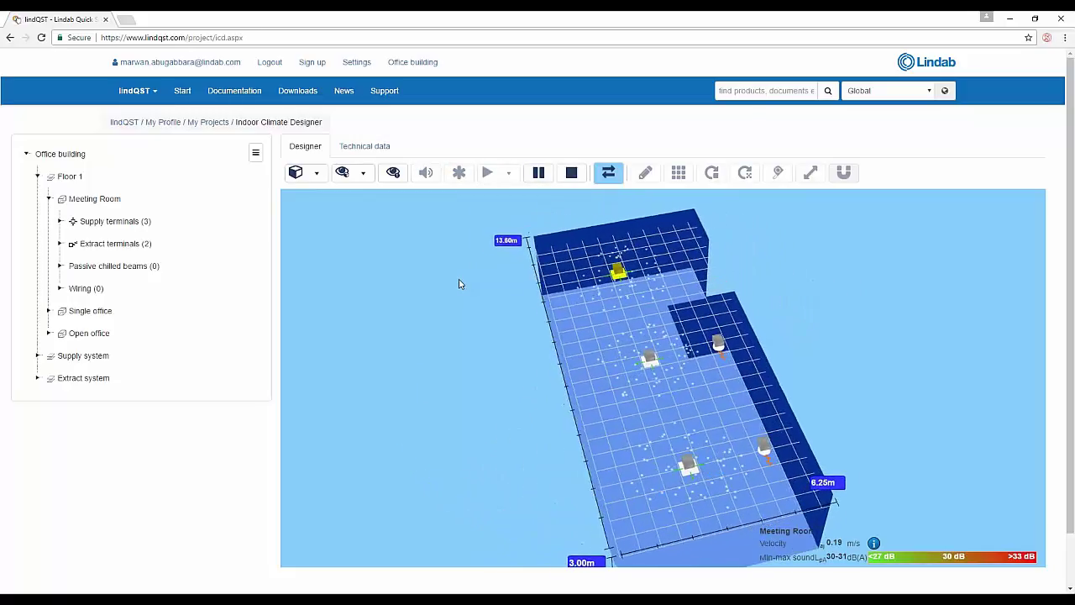
Replace the particle run with a Smoke simulation, then with a Color simulation
left_click(538, 173)
left_click(508, 172)
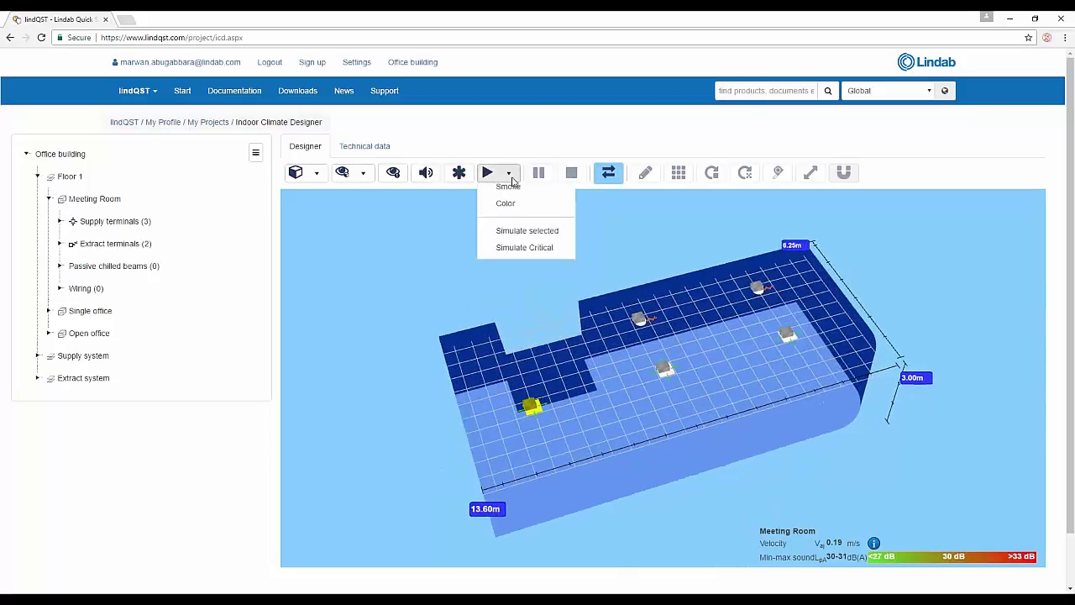
left_click(509, 211)
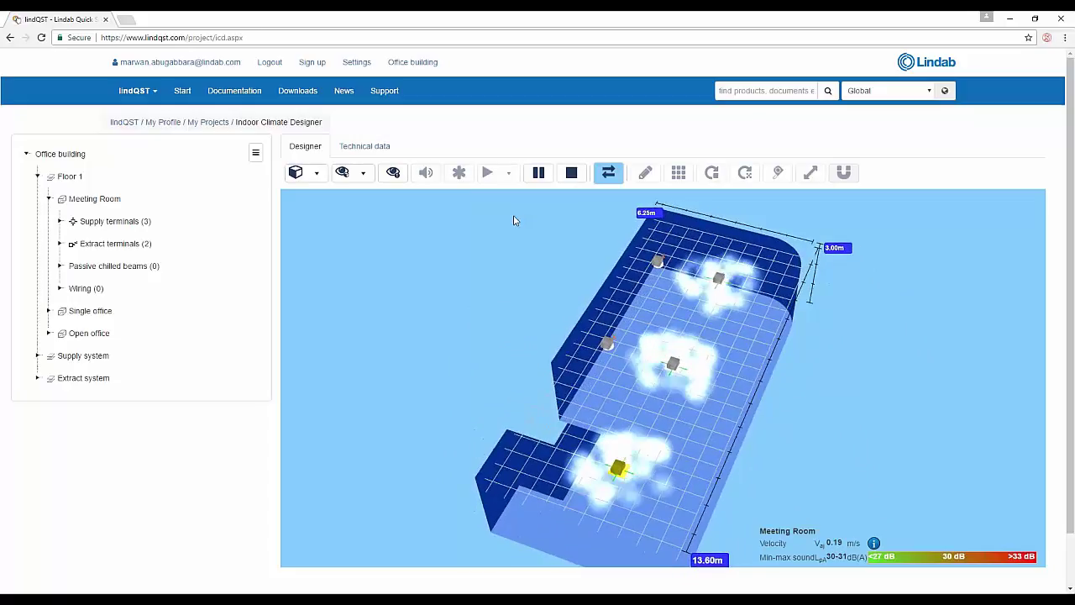
left_click(491, 172)
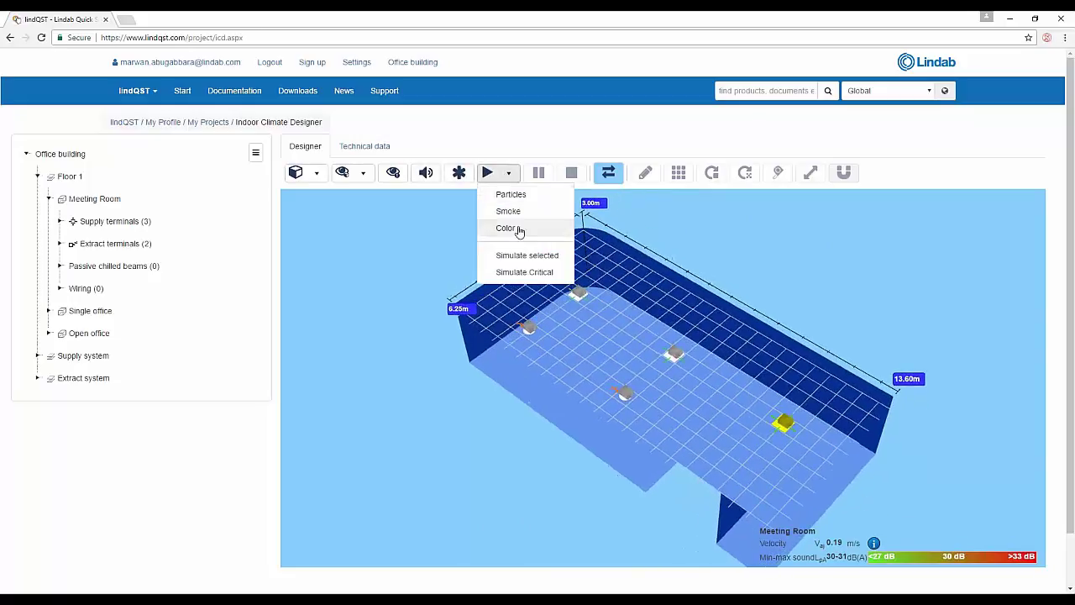
left_click(506, 228)
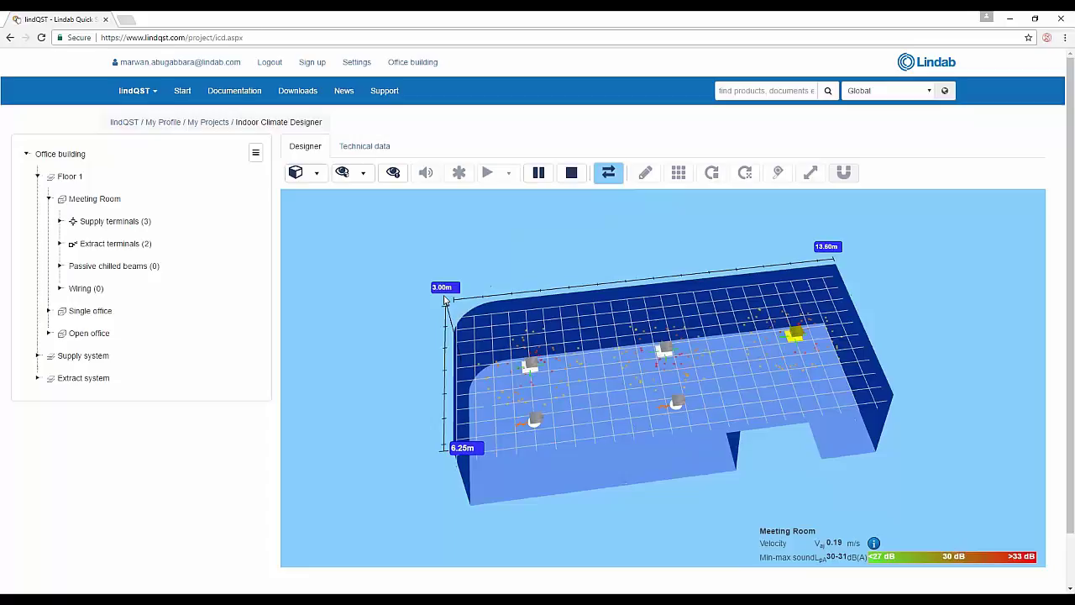
Stop the colour simulation and show the meeting room from the Front preset view
left_click(571, 173)
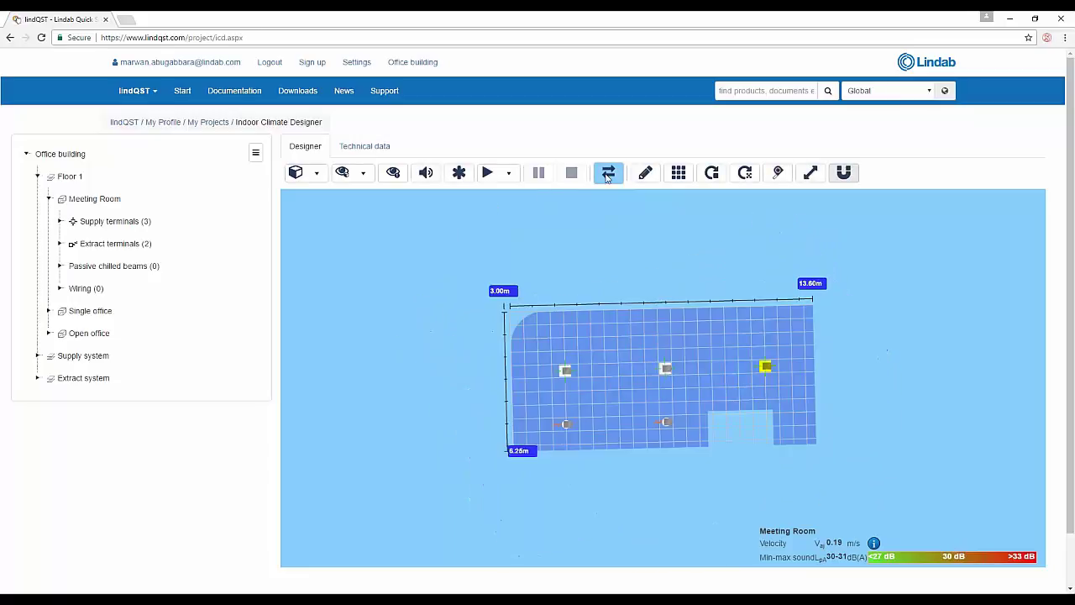
left_click(295, 173)
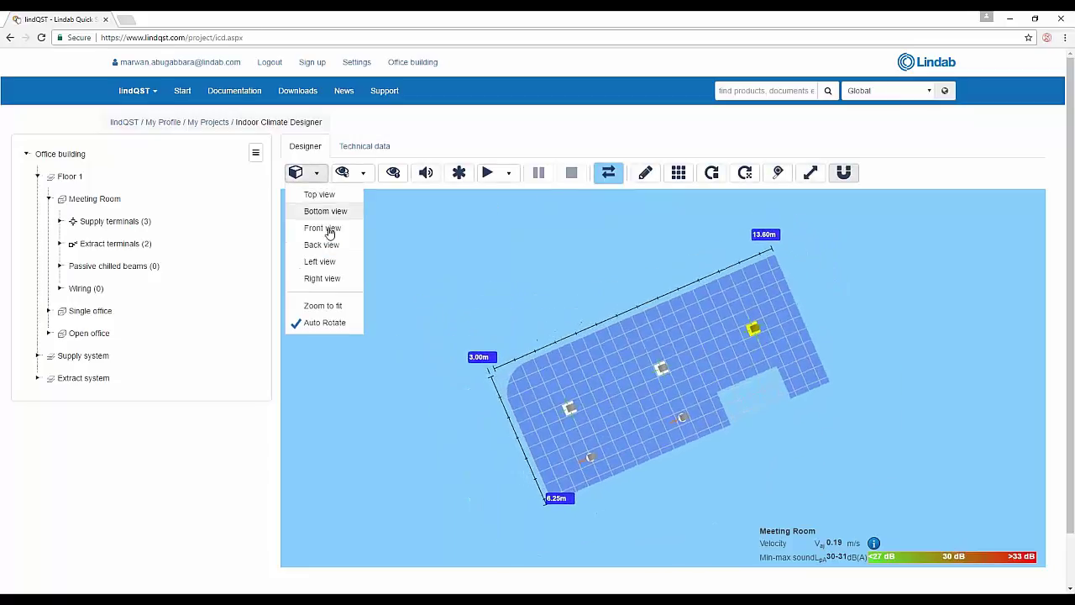
left_click(327, 231)
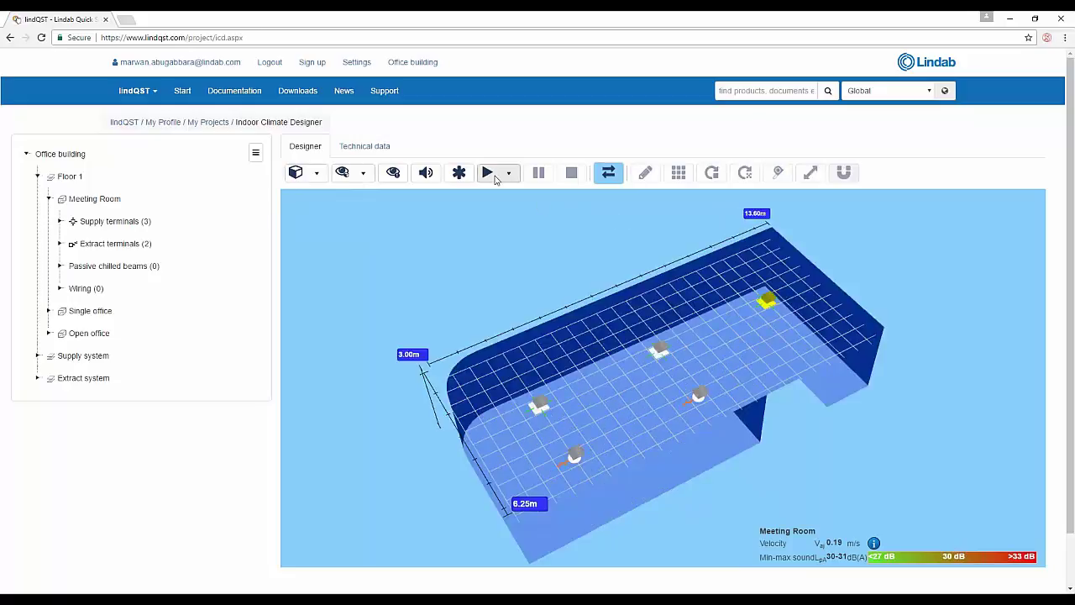
Run a brief airflow simulation and stop it again
left_click(497, 176)
left_click(511, 256)
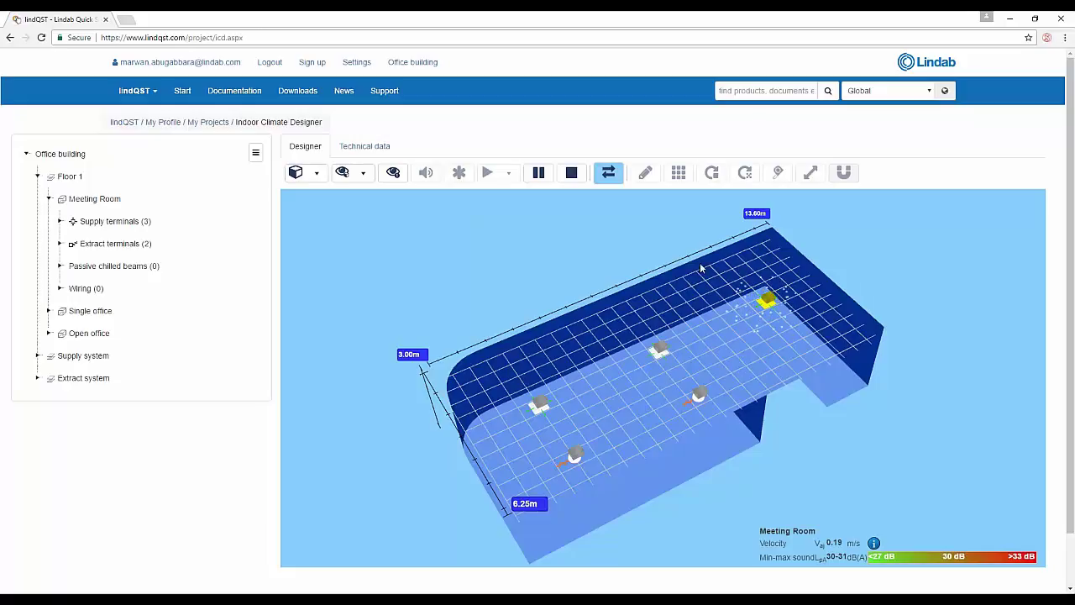
left_click(571, 175)
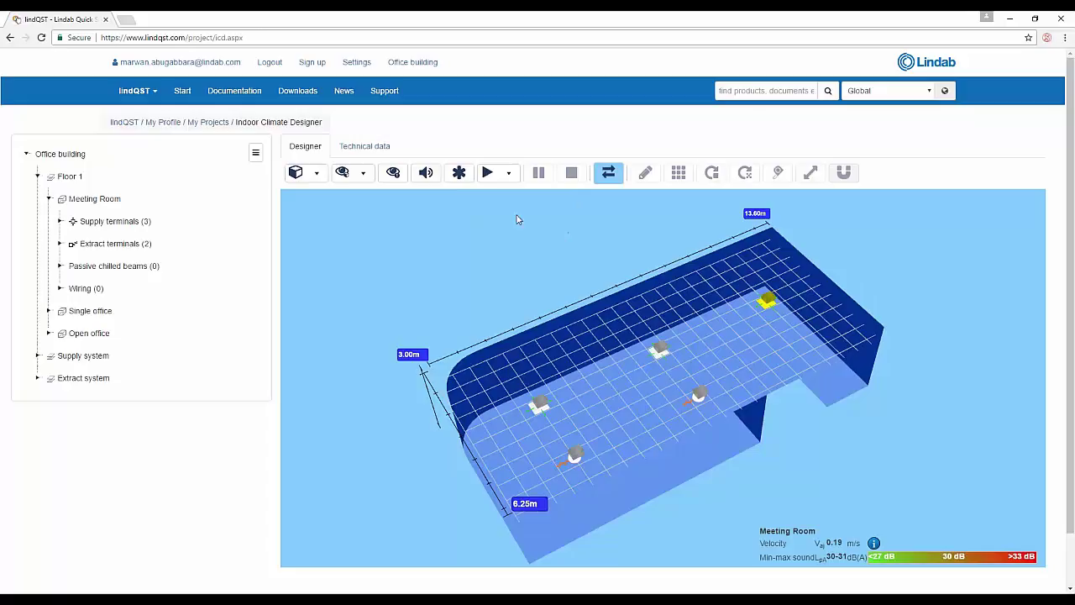
Show the Soundview sound-level map, orbit around the room, then hide the map
left_click(426, 174)
mouse_move(686, 463)
left_mouse_down()
mouse_move(511, 436)
mouse_move(538, 448)
left_mouse_up()
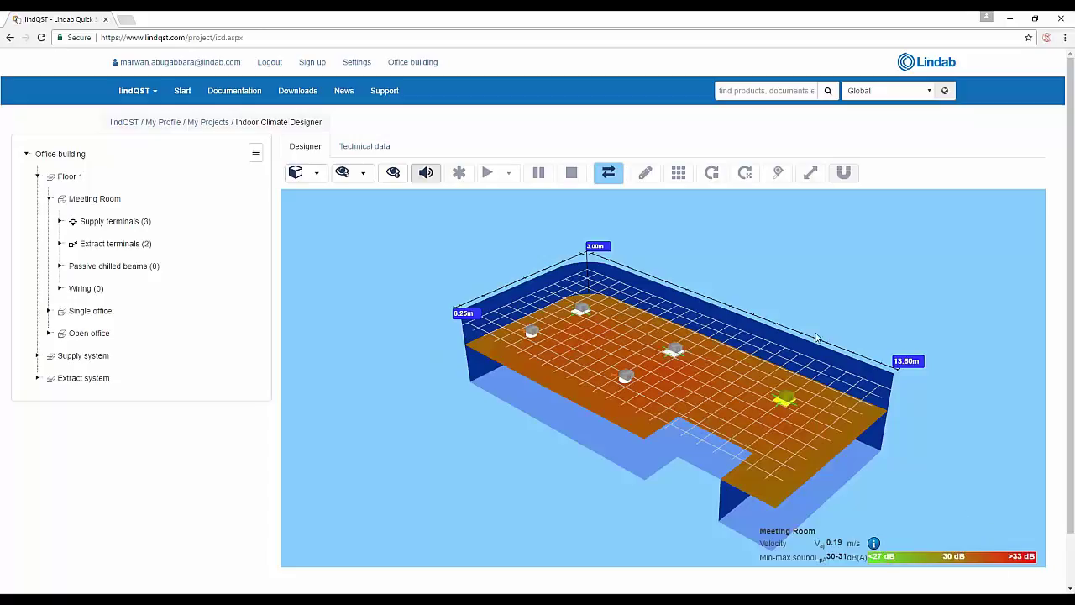
left_click(425, 174)
Turn on the terminals' airflow markers and zoom in on the room's long side
left_click(394, 174)
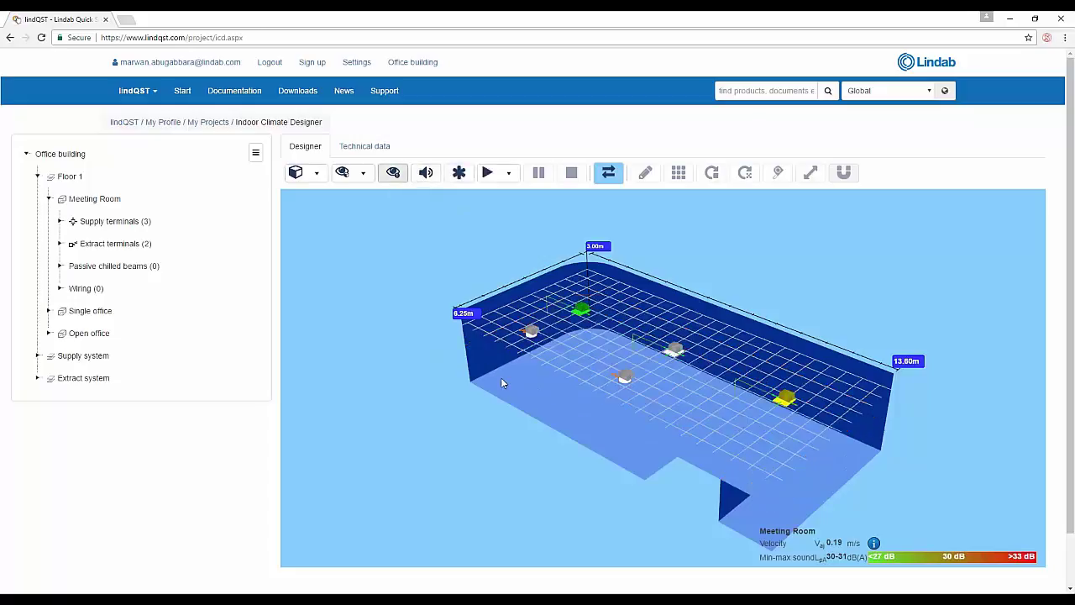
left_click_drag(501, 383, 662, 386)
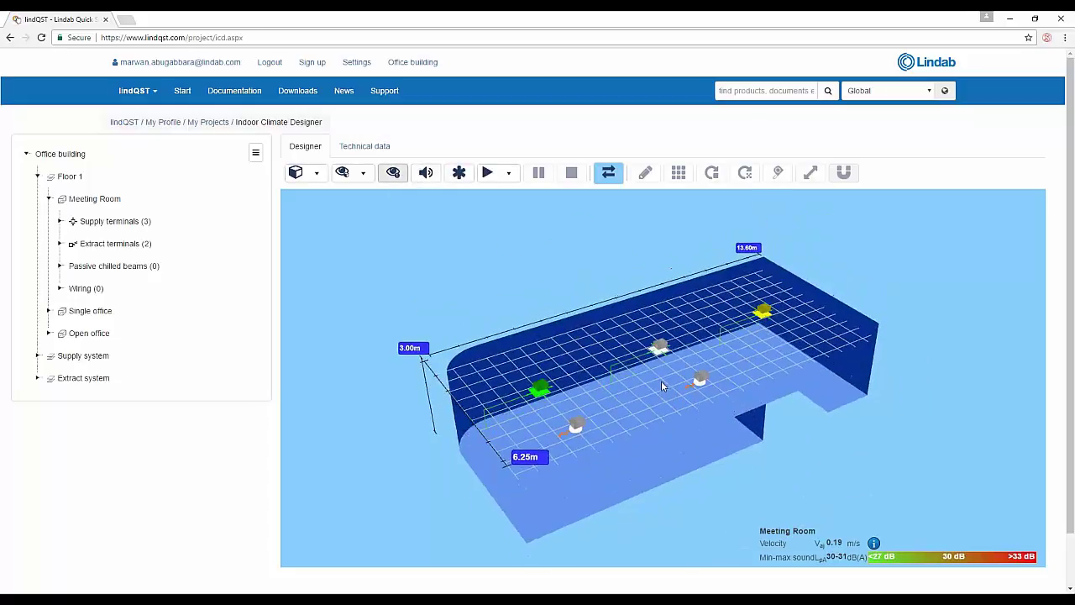
scroll(662, 382, "up", 3)
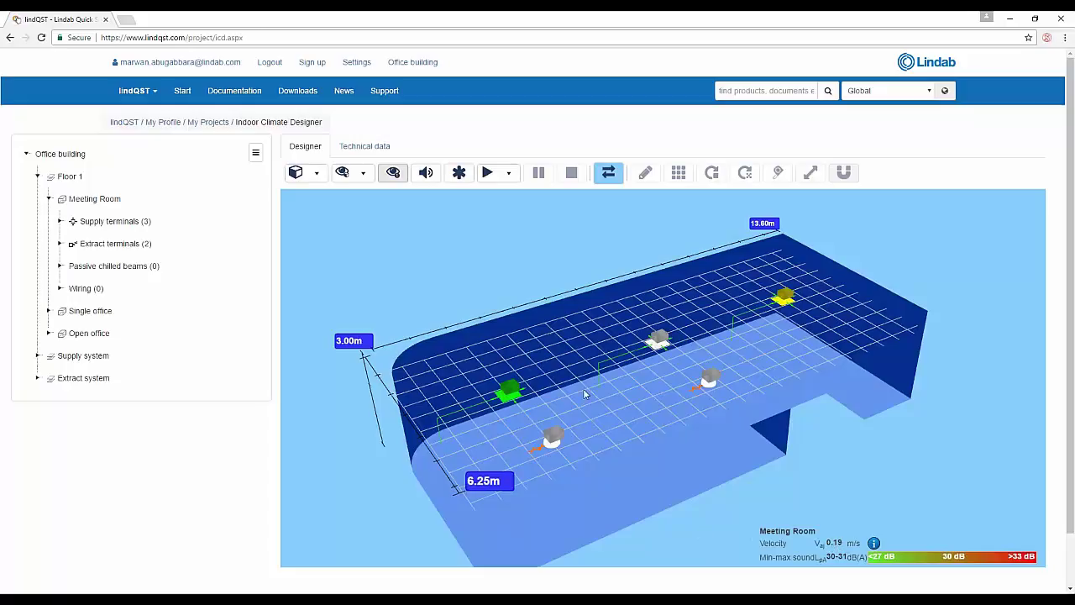
scroll(586, 394, "down", 2)
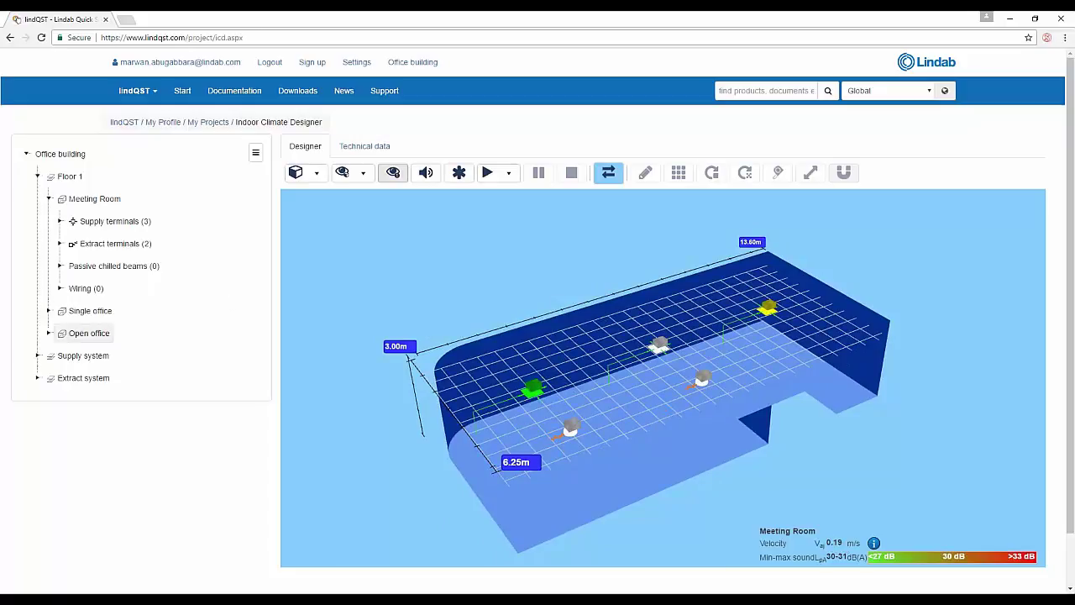
Switch to the Open office and toggle its supply terminals' airflow patterns off and on
left_click(87, 333)
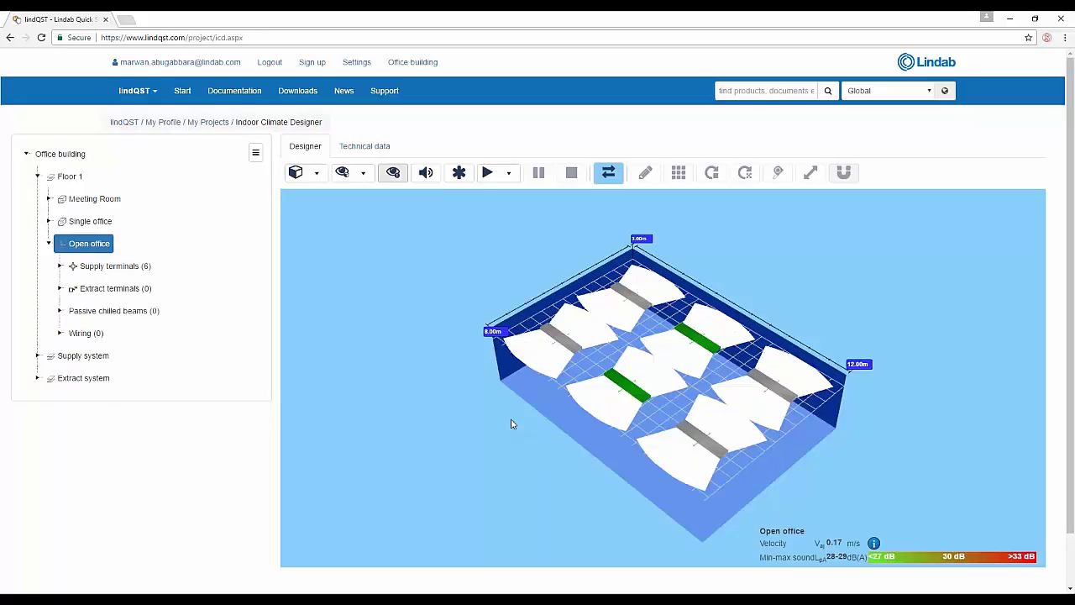
mouse_move(509, 420)
left_mouse_down()
mouse_move(540, 444)
mouse_move(645, 444)
left_mouse_up()
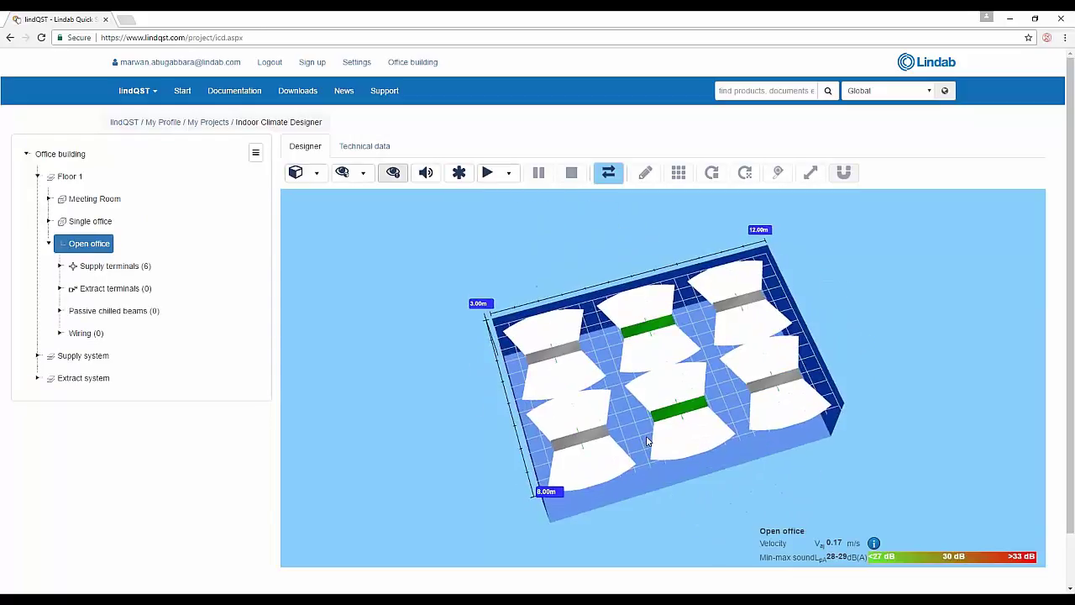
left_click(398, 173)
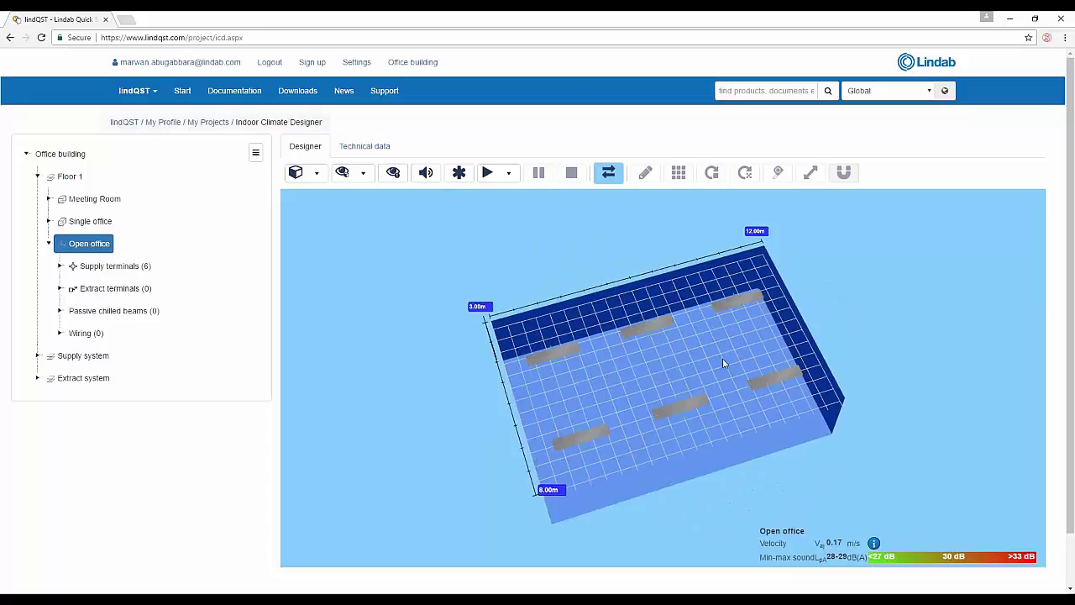
left_click(392, 173)
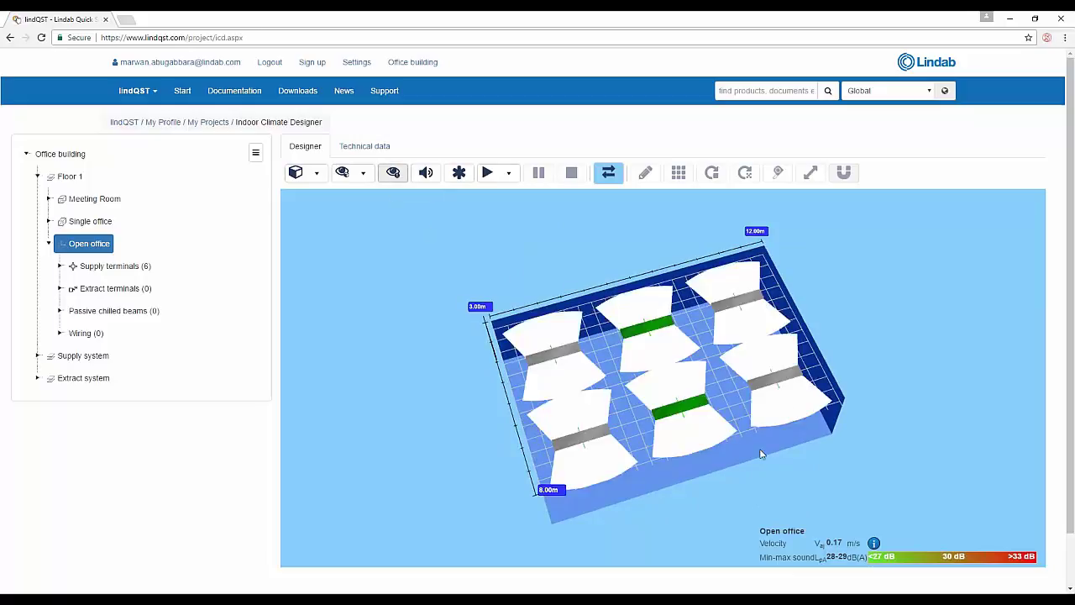
left_click_drag(759, 451, 732, 456)
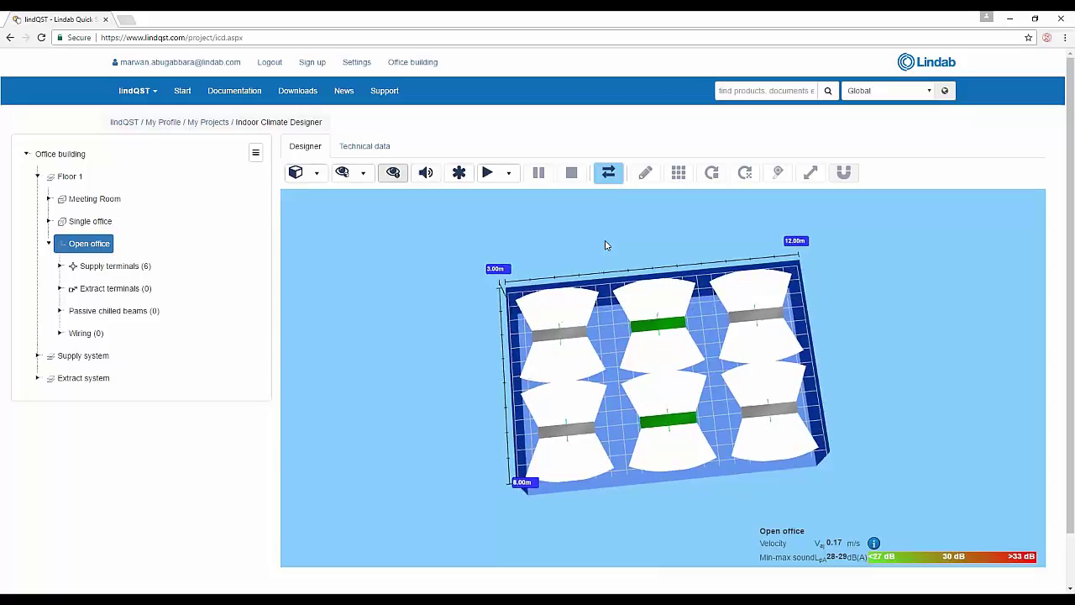
In the 2D plan, drag the top-left supply terminal down and back again
left_click(615, 174)
left_click_drag(580, 328, 562, 370)
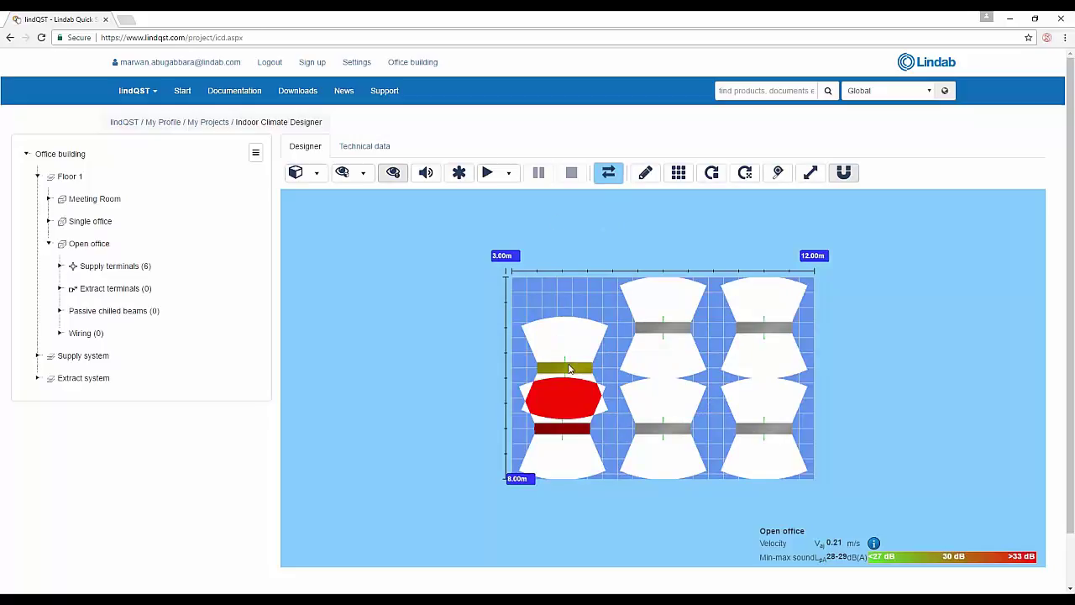
left_click_drag(571, 368, 568, 332)
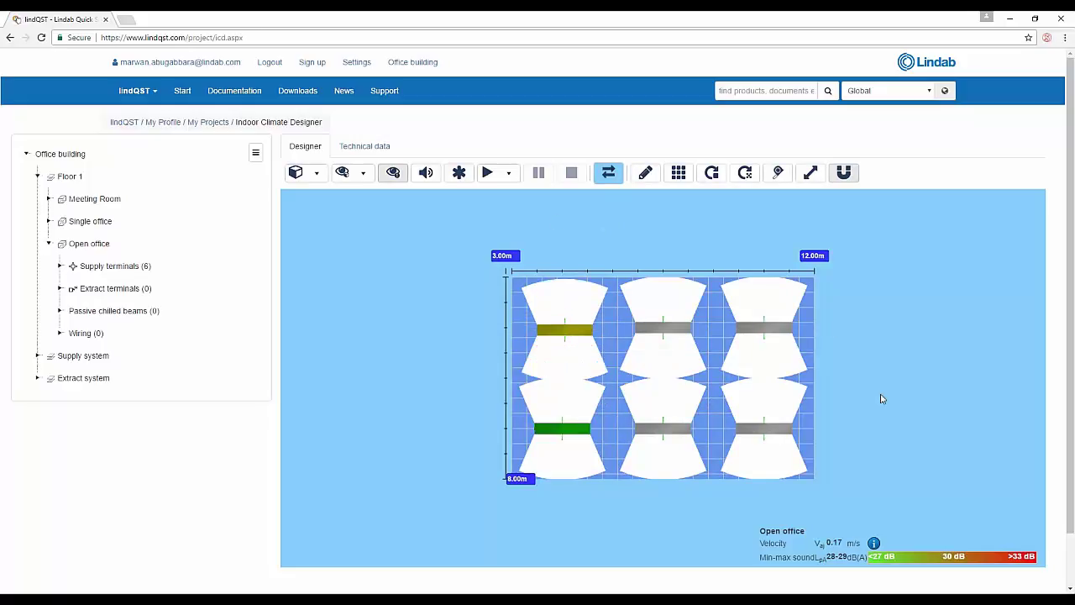
Open and dismiss the Office building actions, then tilt the open office in 3D
right_click(74, 154)
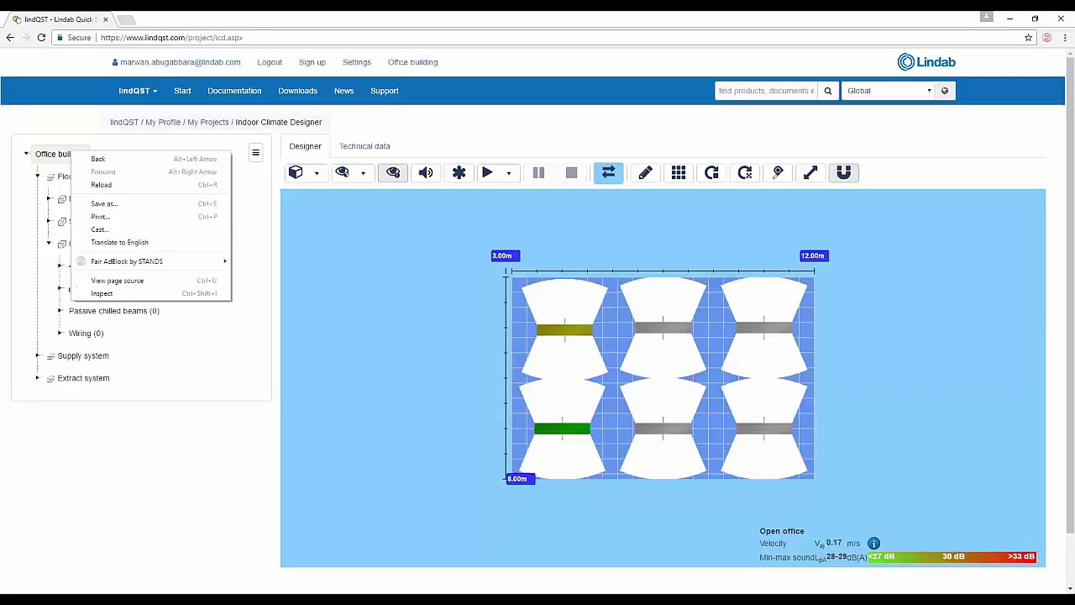
key("Escape")
left_click(61, 154)
right_click(65, 155)
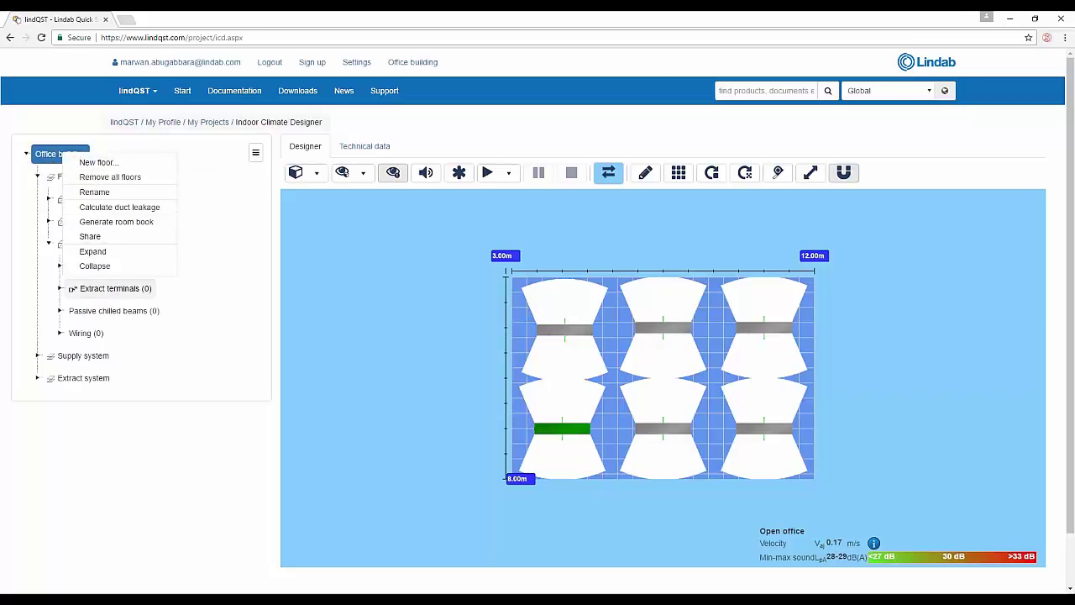
left_click(42, 159)
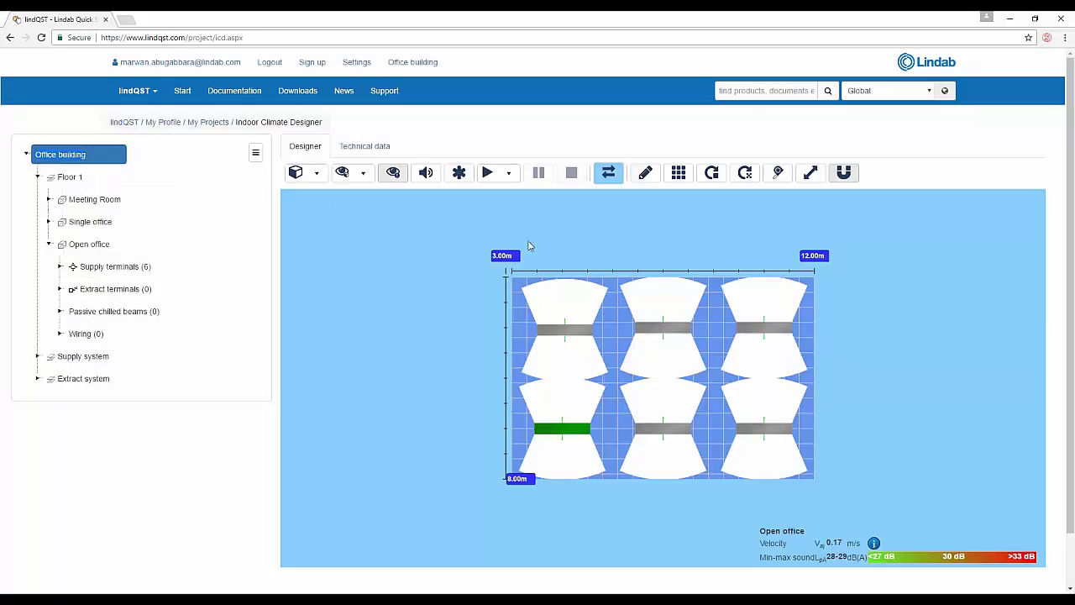
left_click(620, 178)
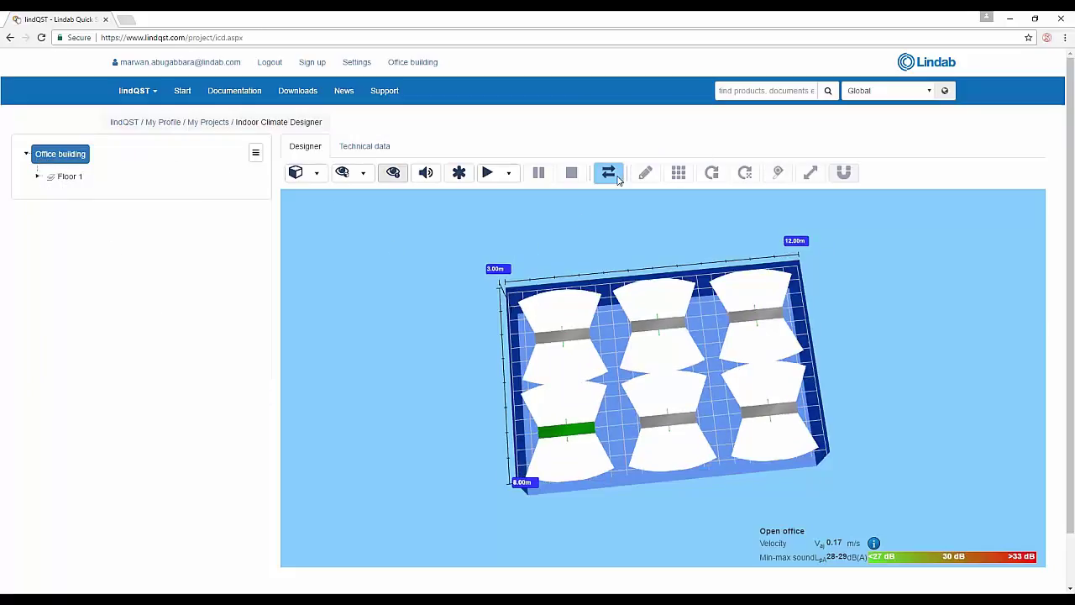
mouse_move(616, 278)
left_mouse_down()
mouse_move(638, 252)
mouse_move(684, 251)
left_mouse_up()
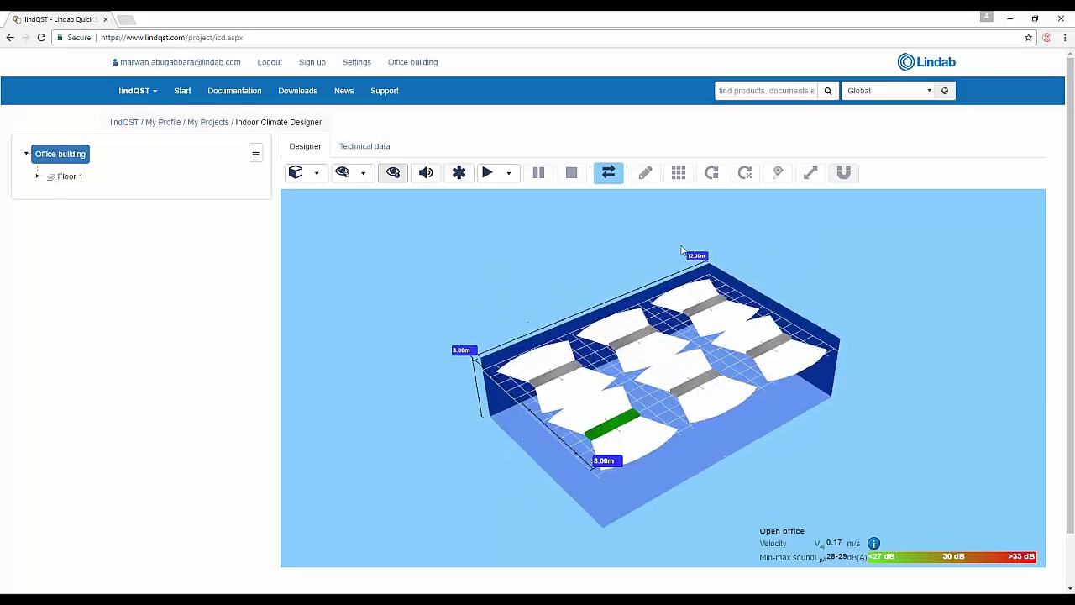